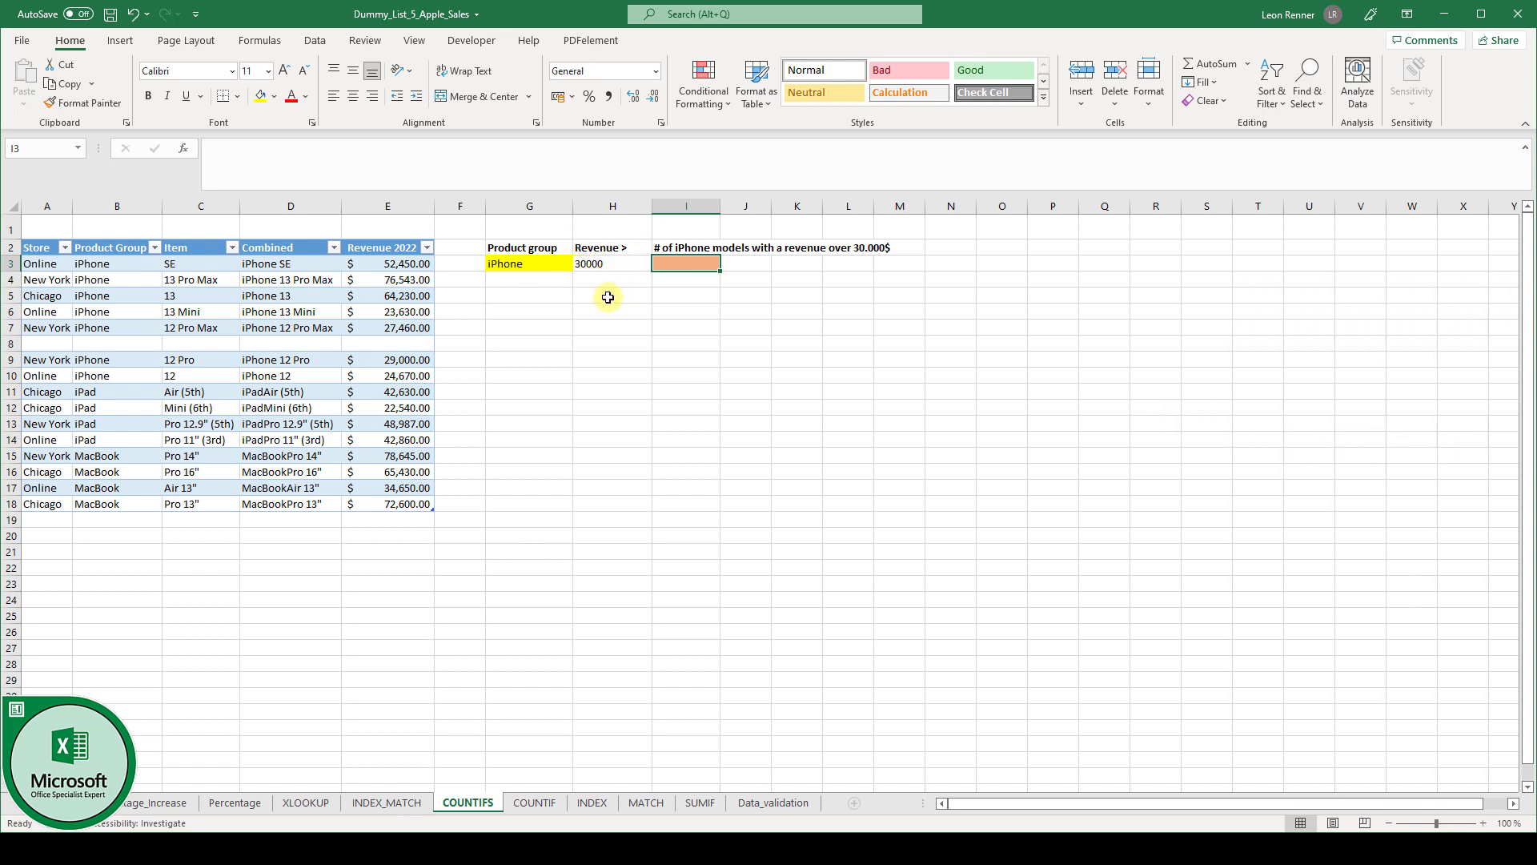
Start a COUNTIFS formula in I3 with the Product Group column as first criteria range and G3 as its criterion.
text(=COUNTIF)
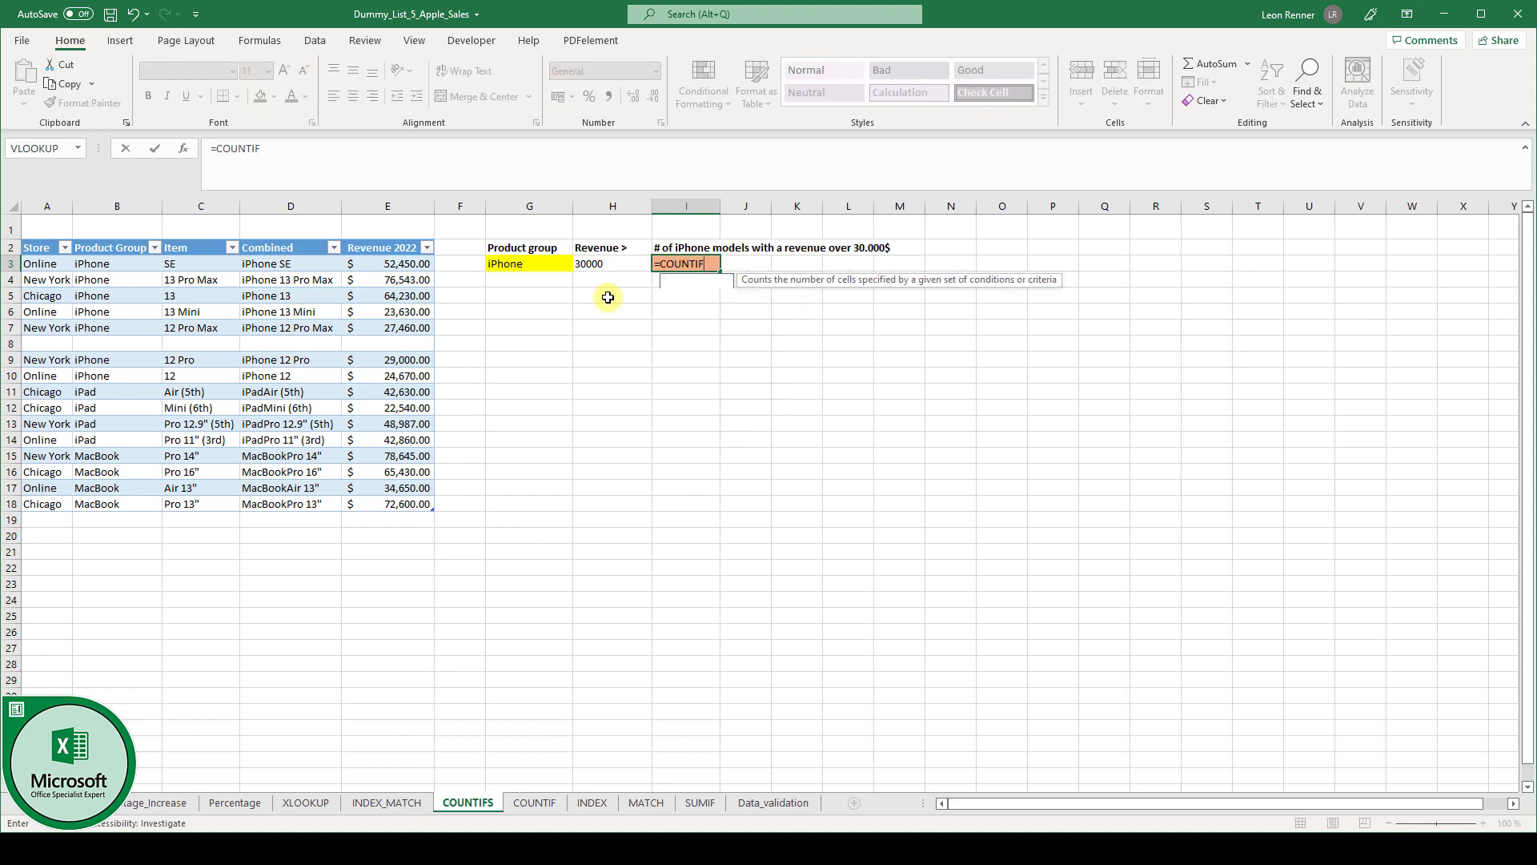
text(S()
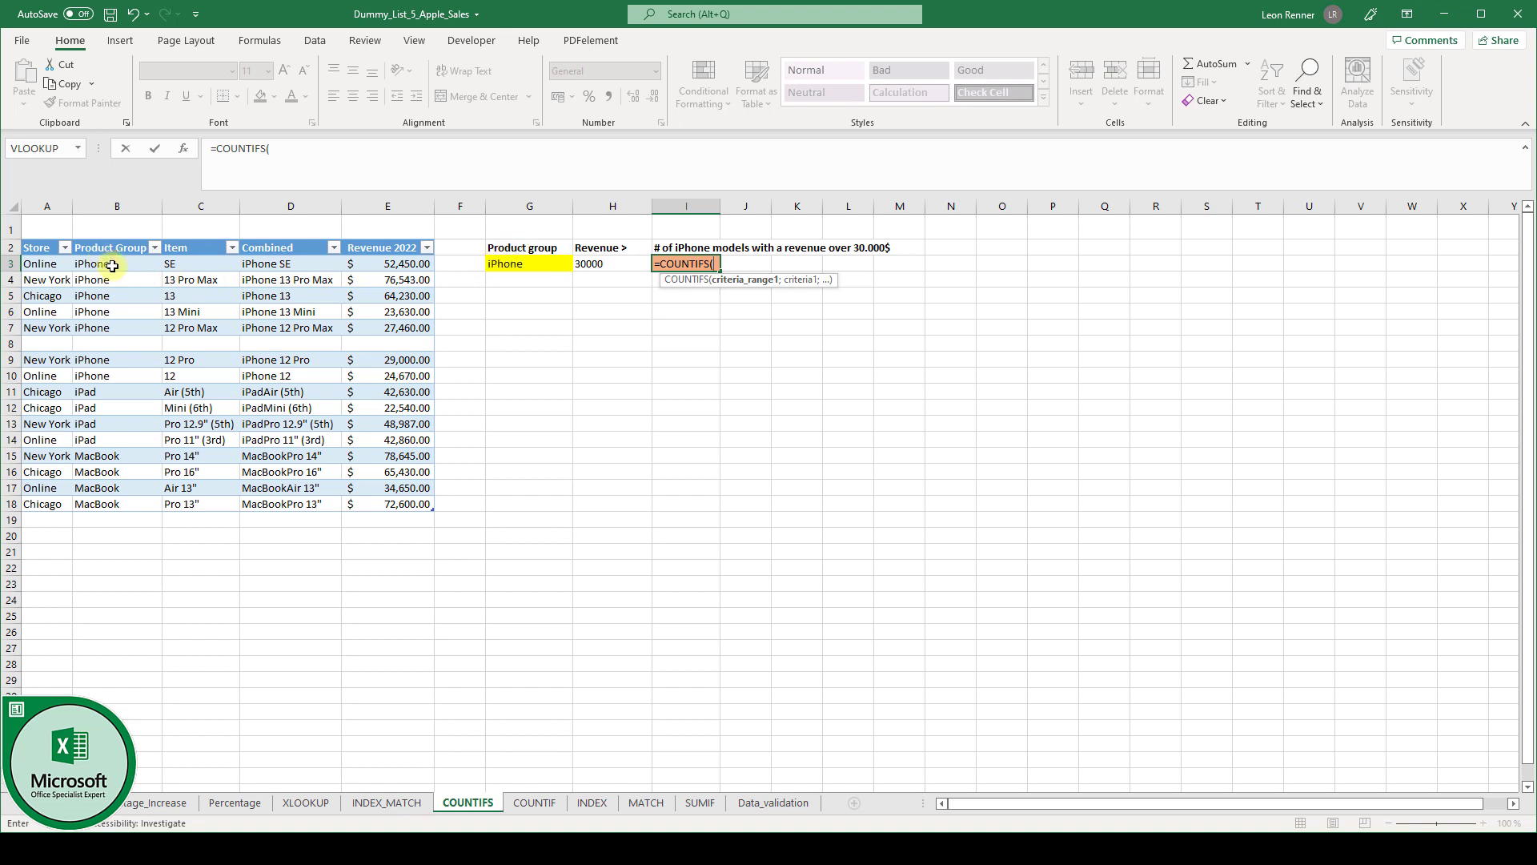
drag(113, 263, 119, 503)
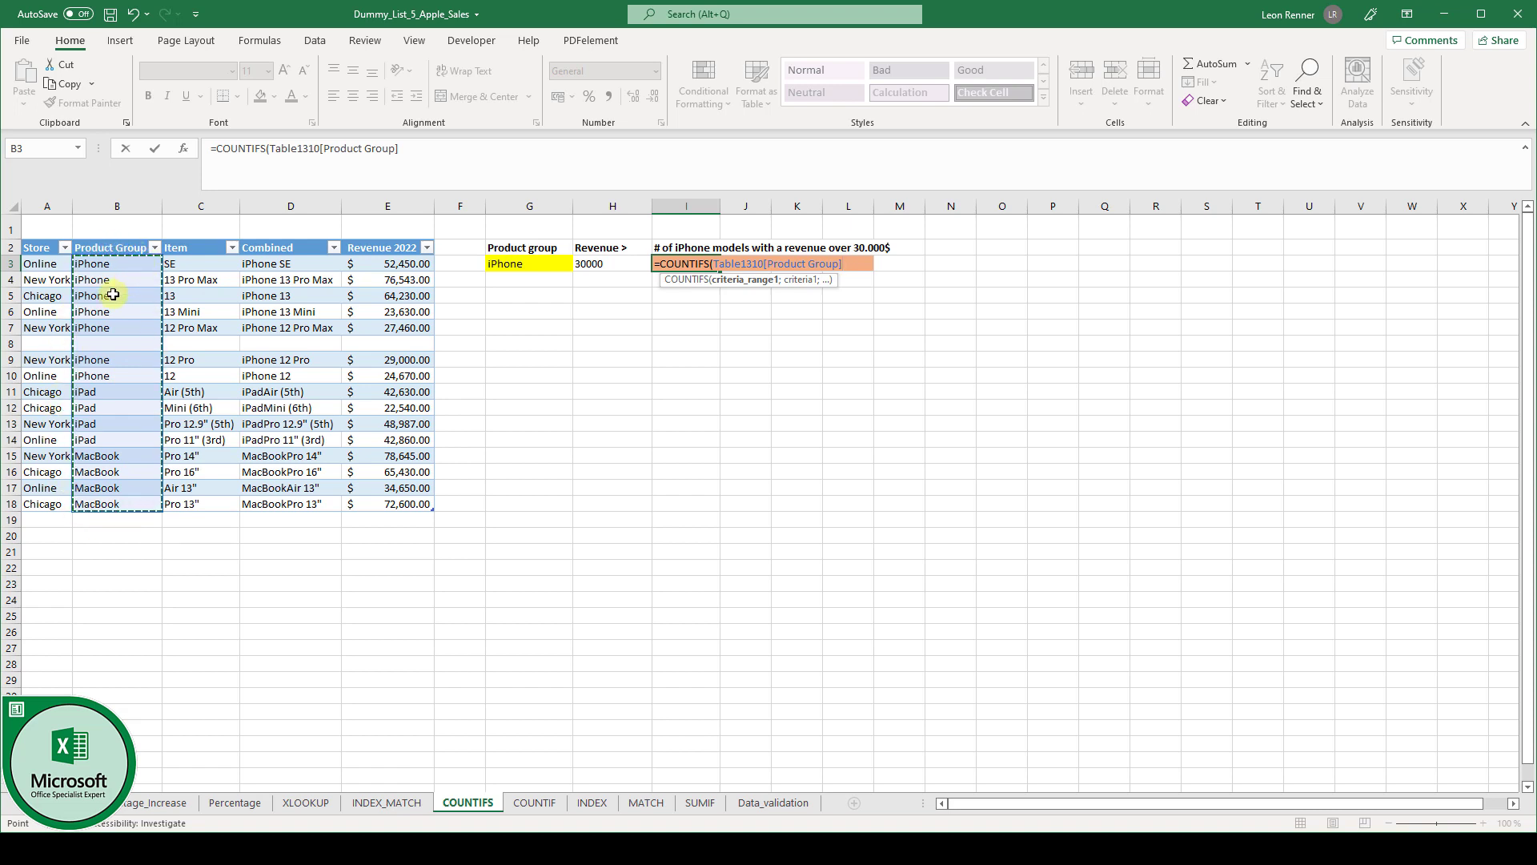
text(;)
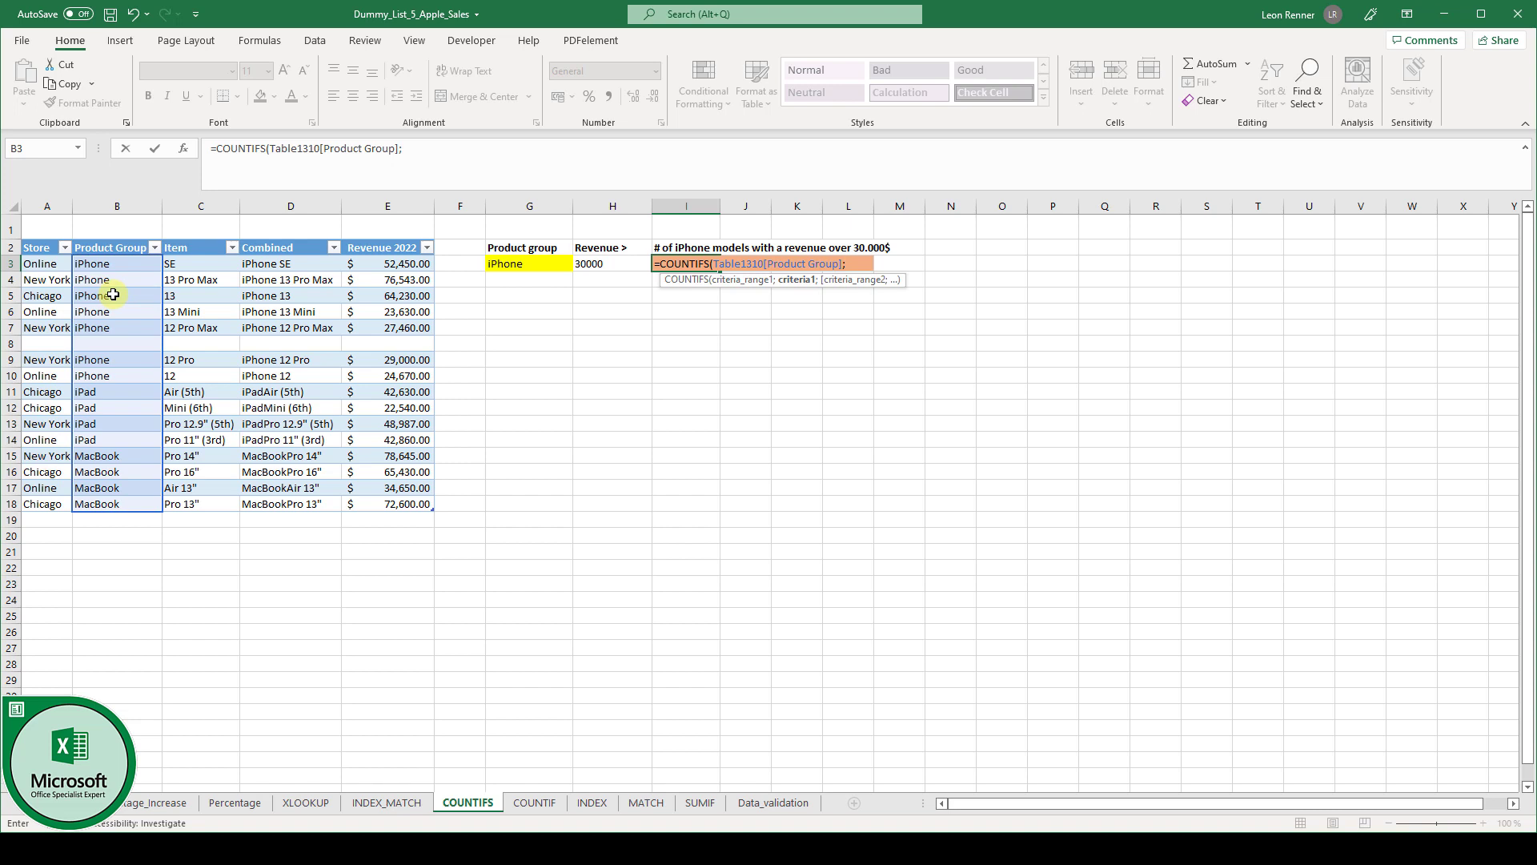
click(516, 258)
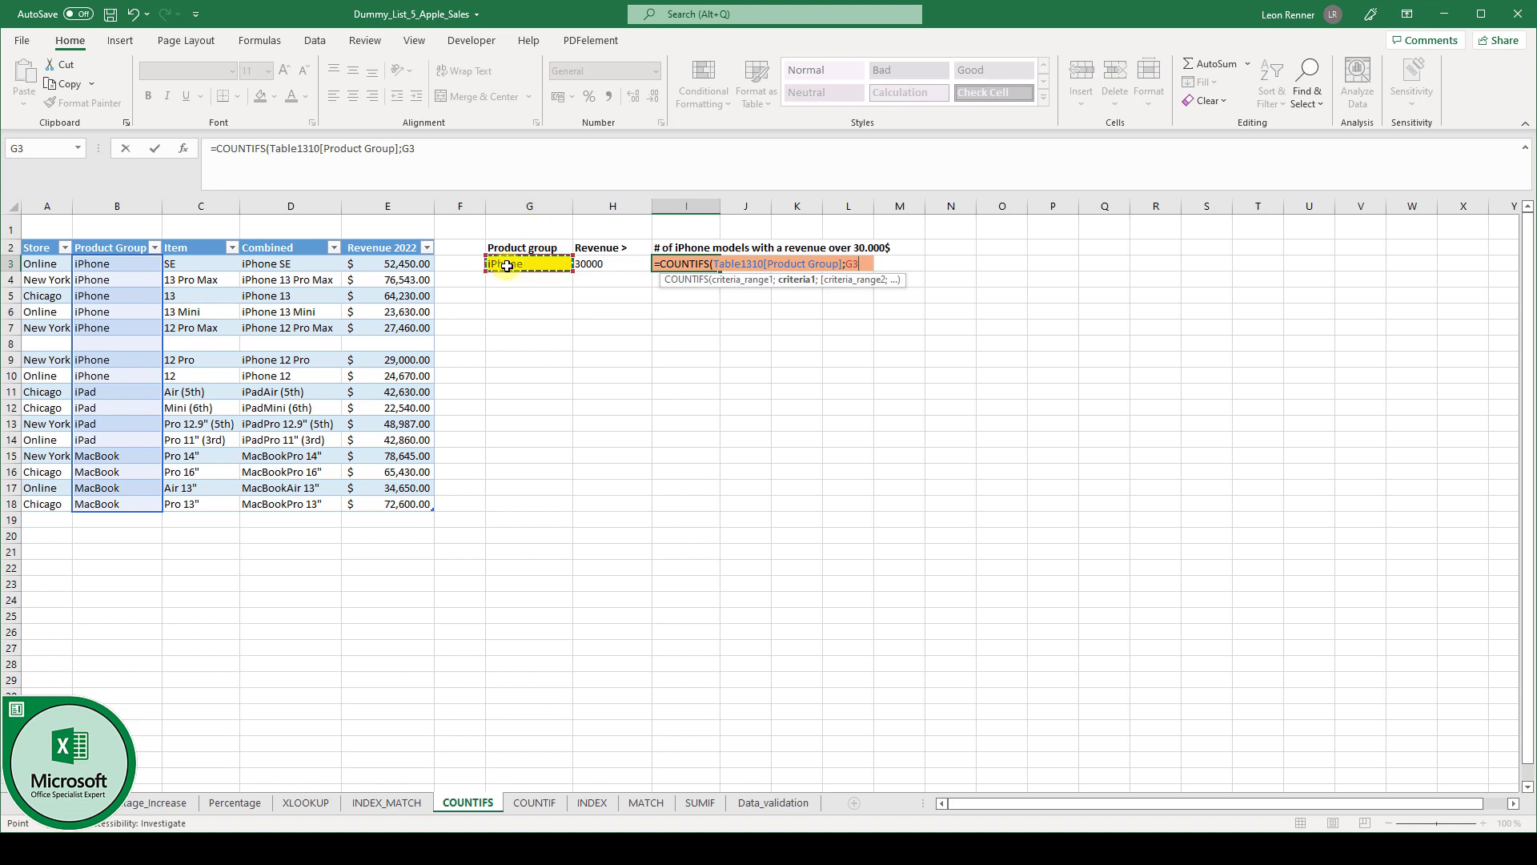
text(;)
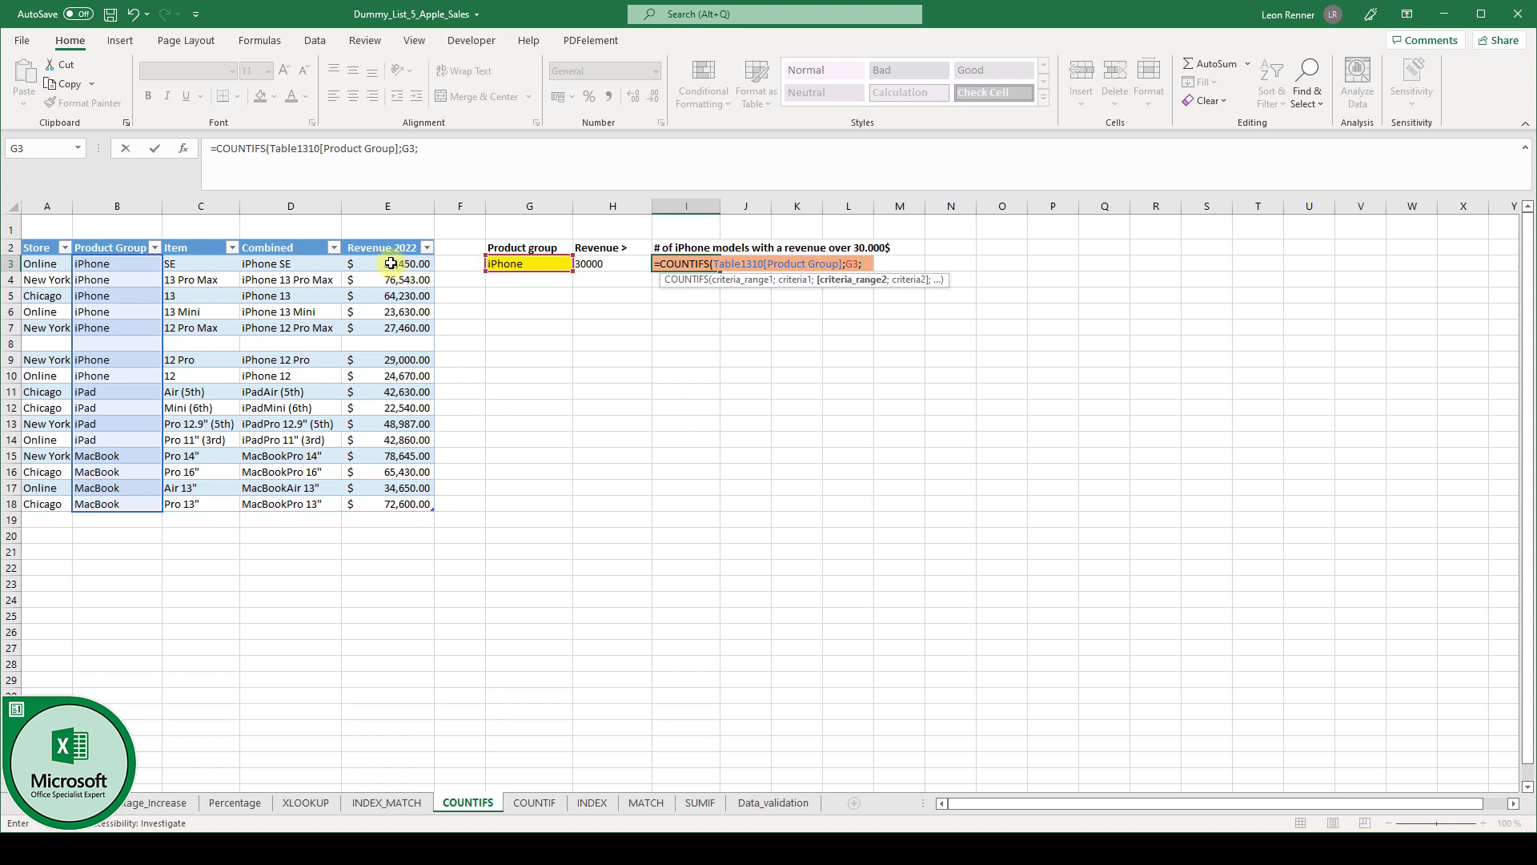
Add the Revenue 2022 column as the second criteria range with the criterion ">30000".
drag(391, 263, 387, 495)
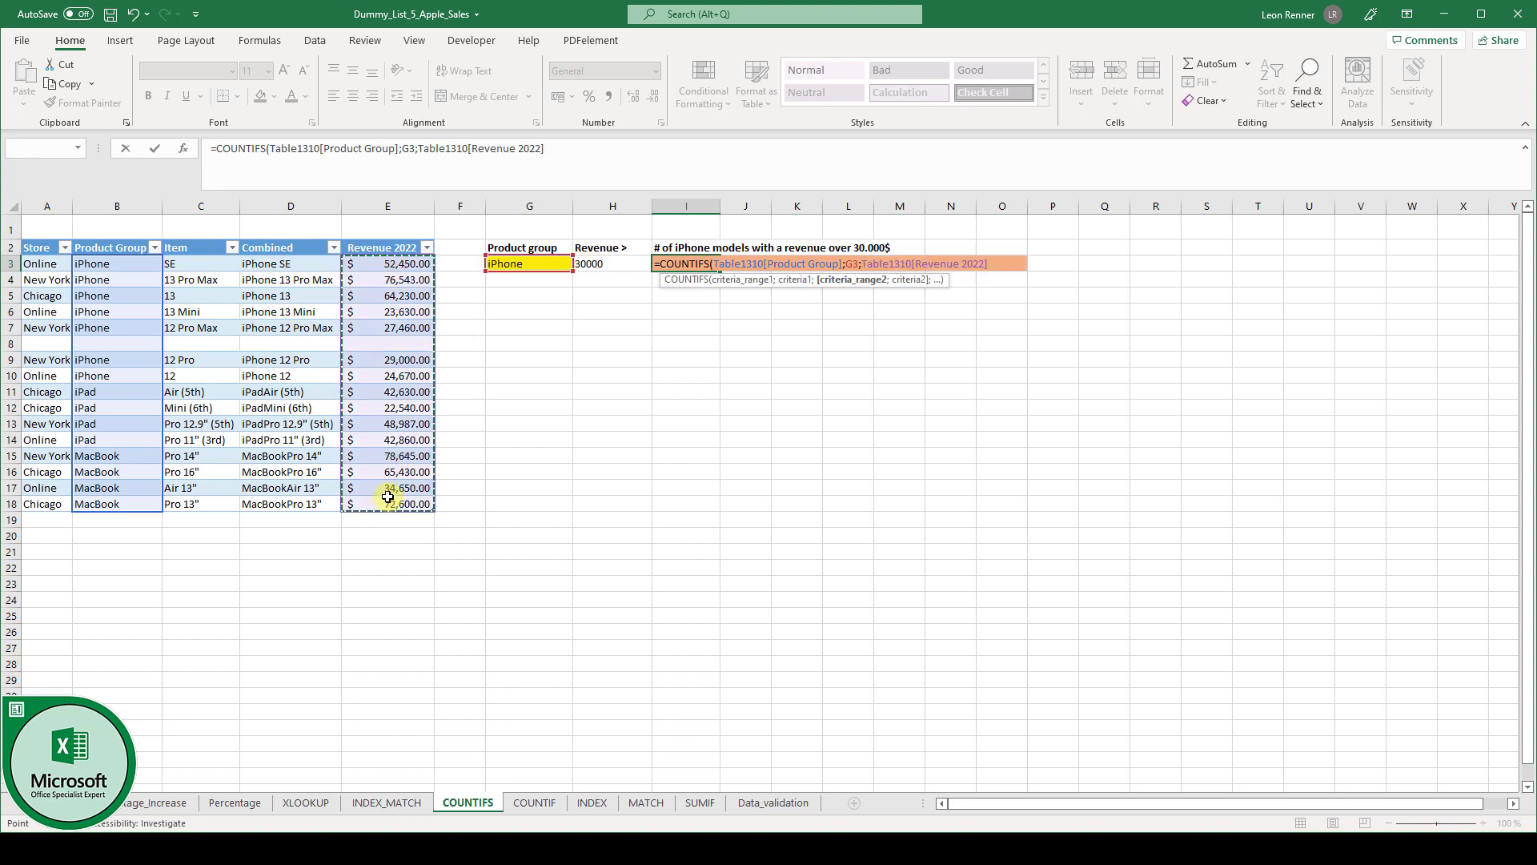
text(;)
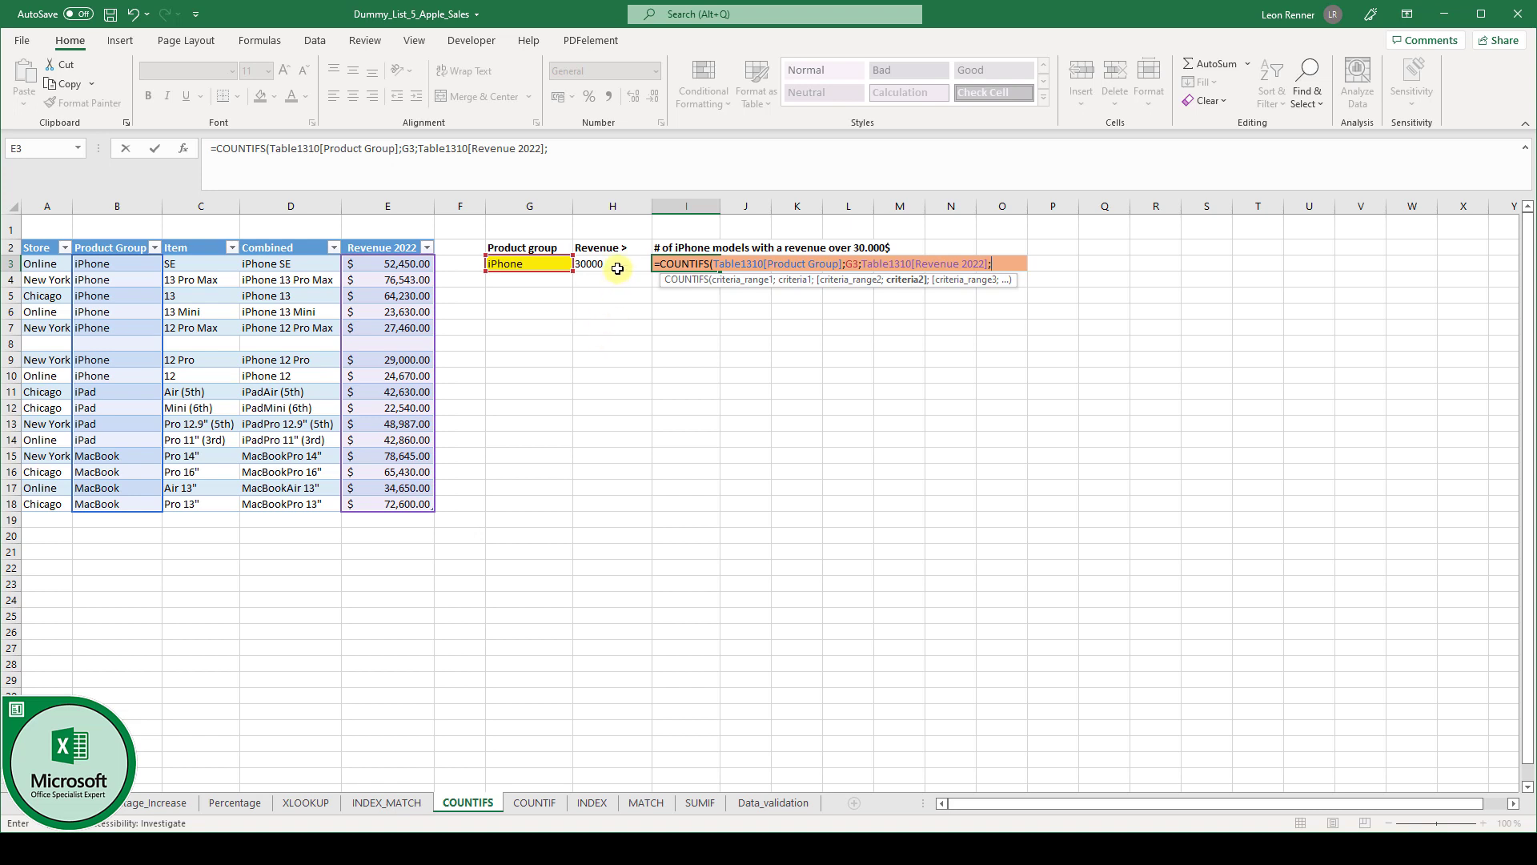
click(584, 156)
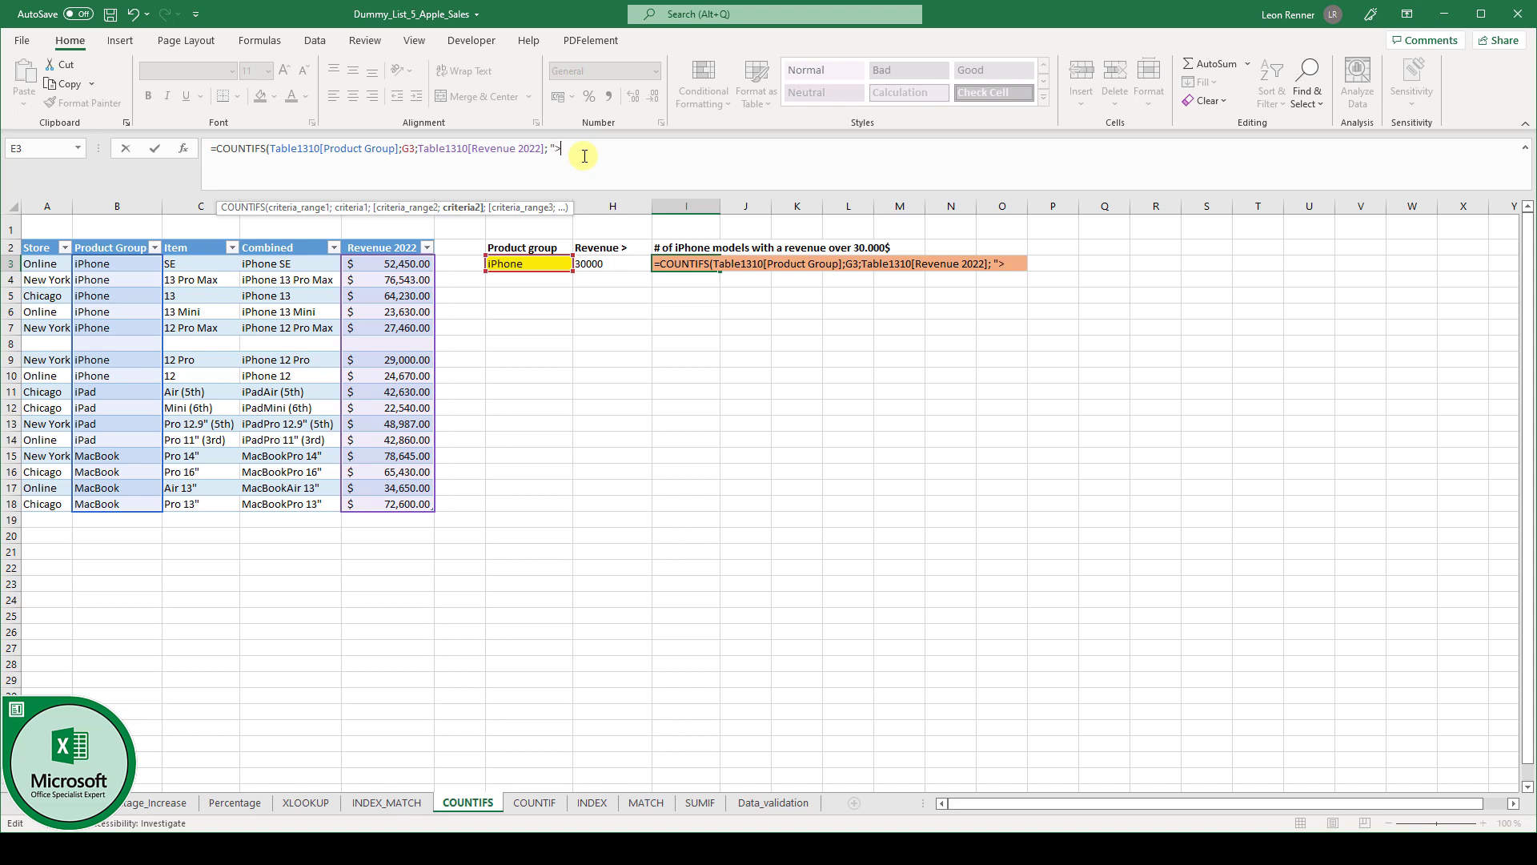
text(">30000)
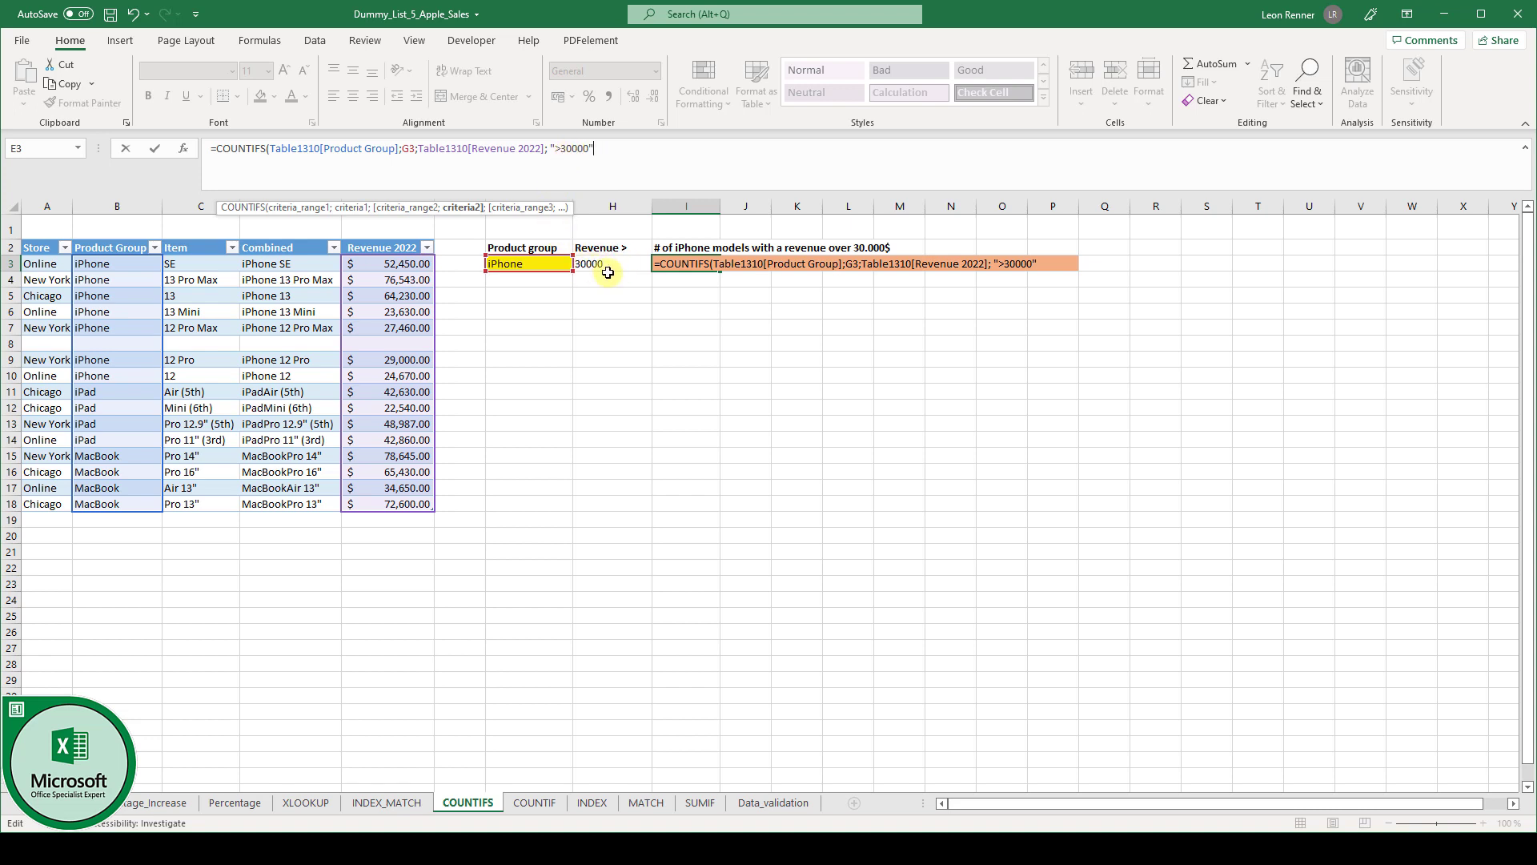
Replace the fixed 30000 in the second criterion with a reference to H3, as ">" &H3, and complete the formula.
click(563, 149)
text(")
drag(602, 150, 570, 149)
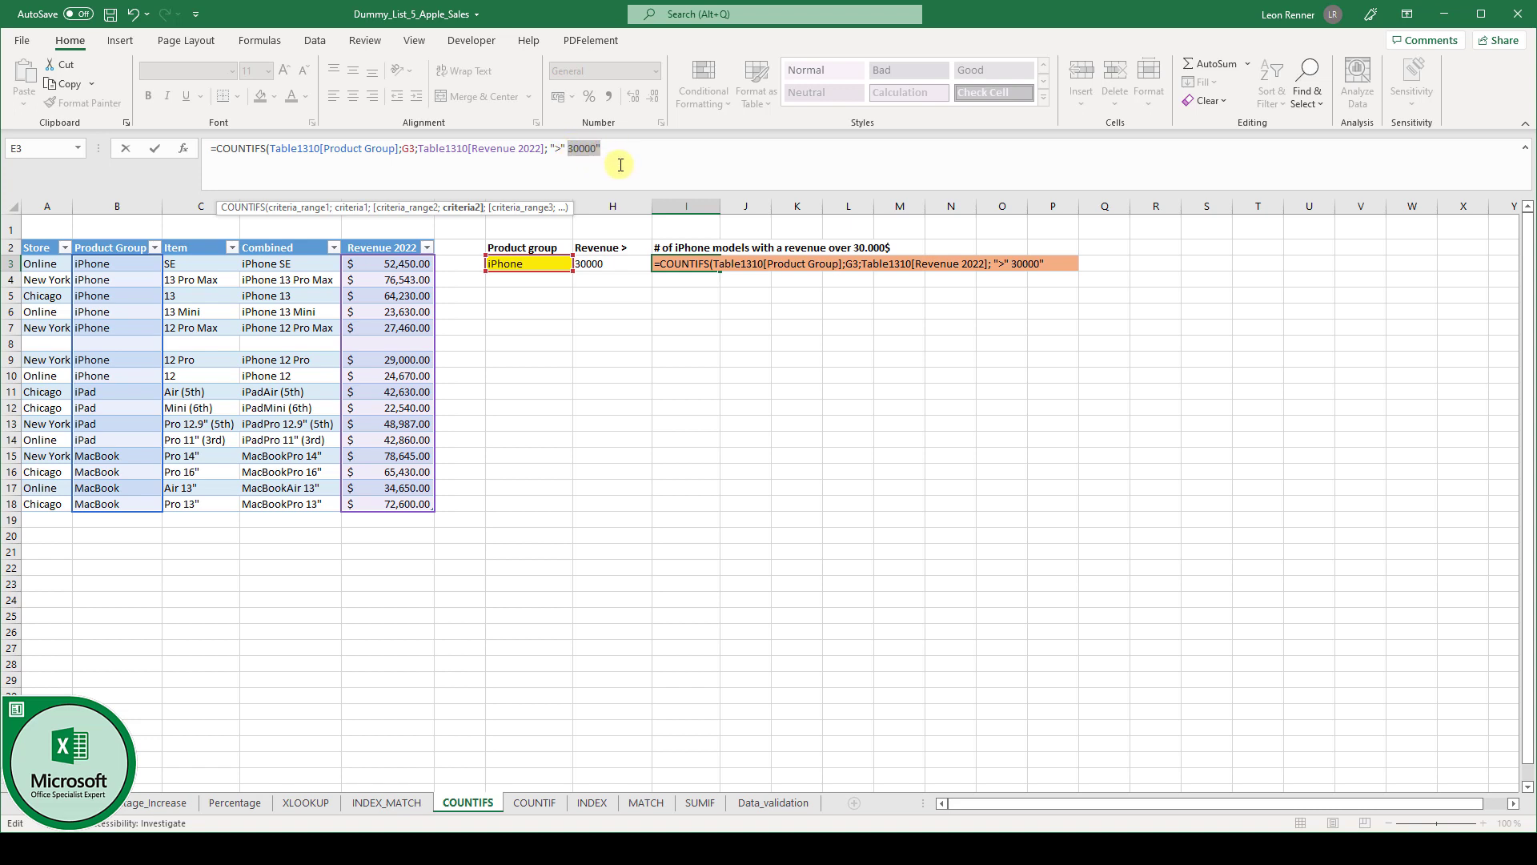
text(&)
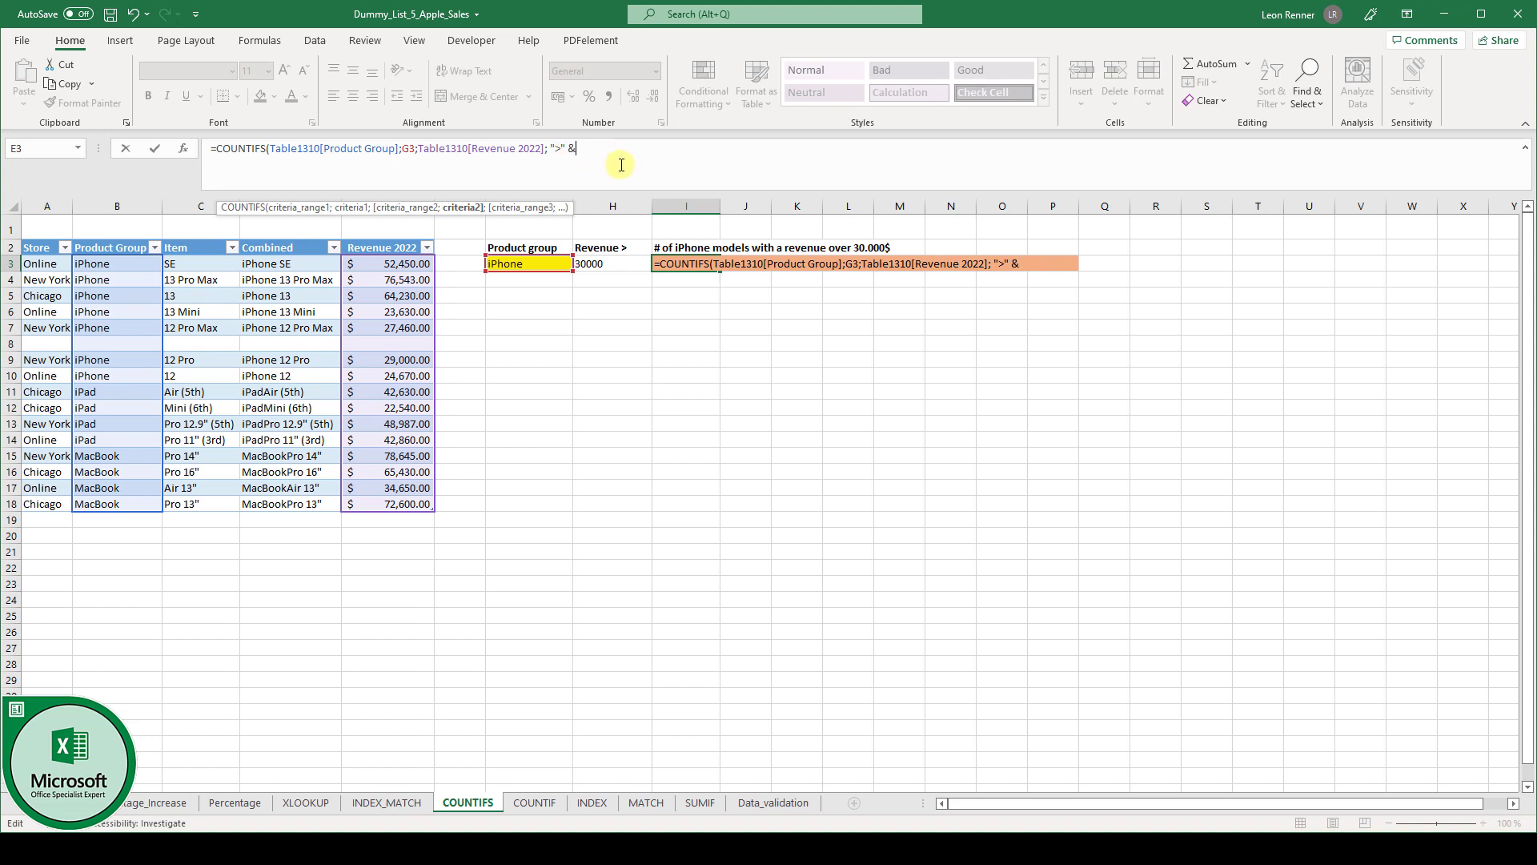
click(596, 263)
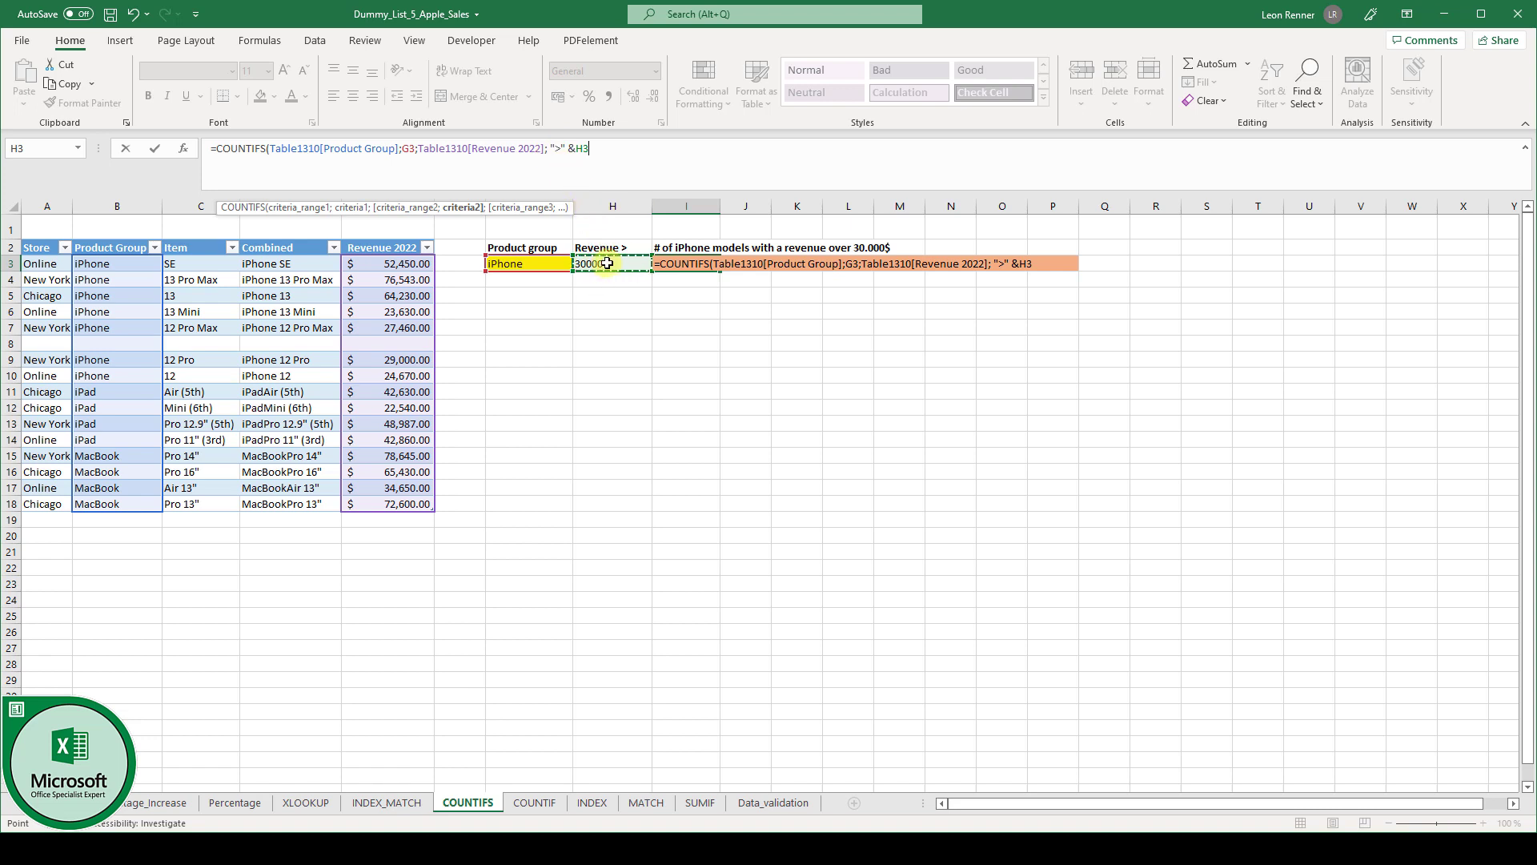
text())
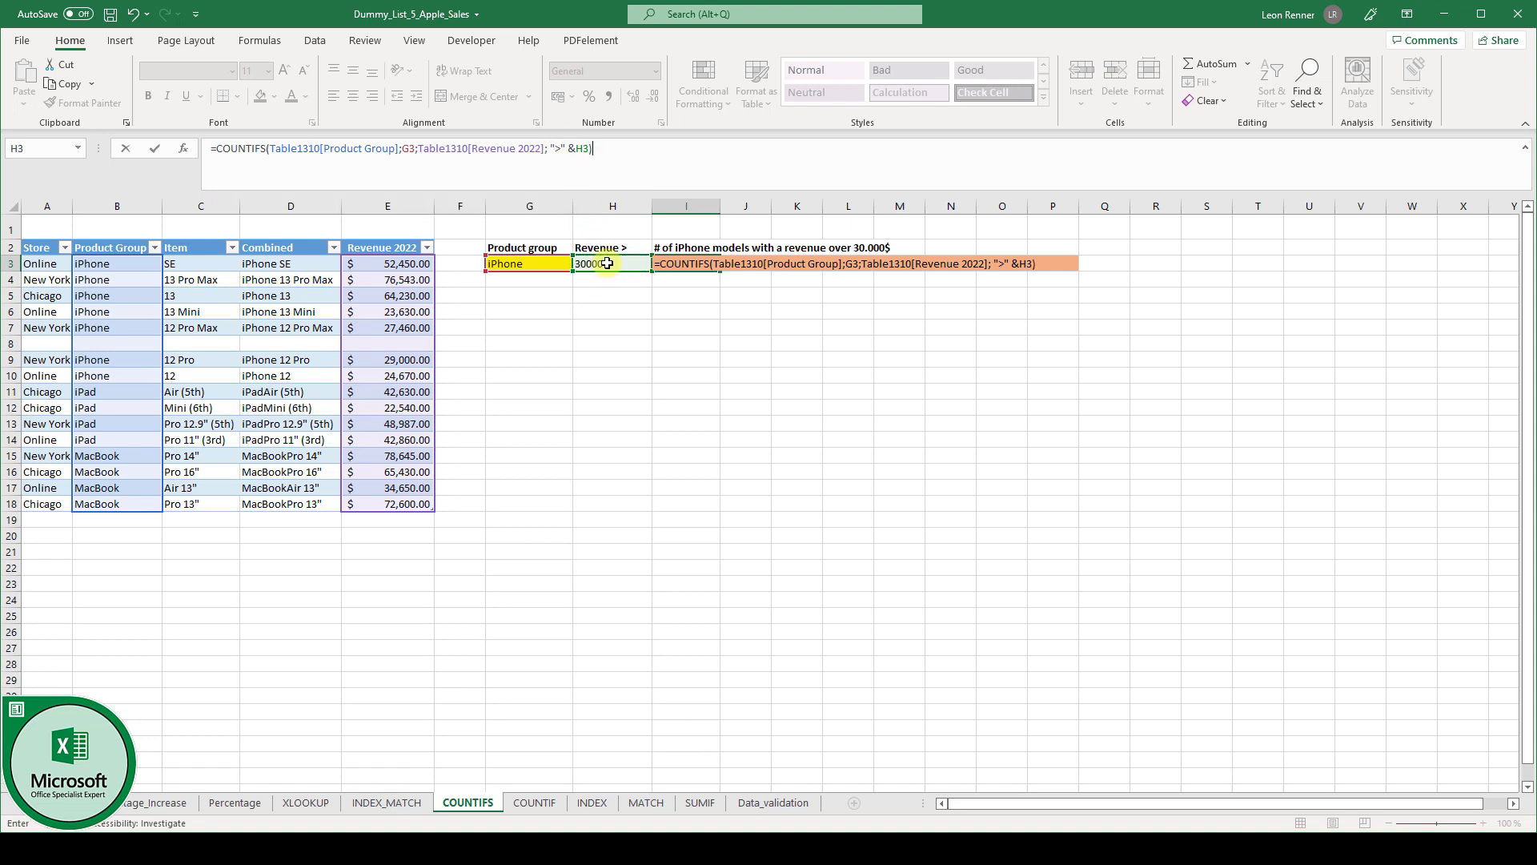
key(Return)
Examine the COUNTIFS formula in I3, its criteria ranges and the criteria cells G3 and H3 it refers to.
click(685, 266)
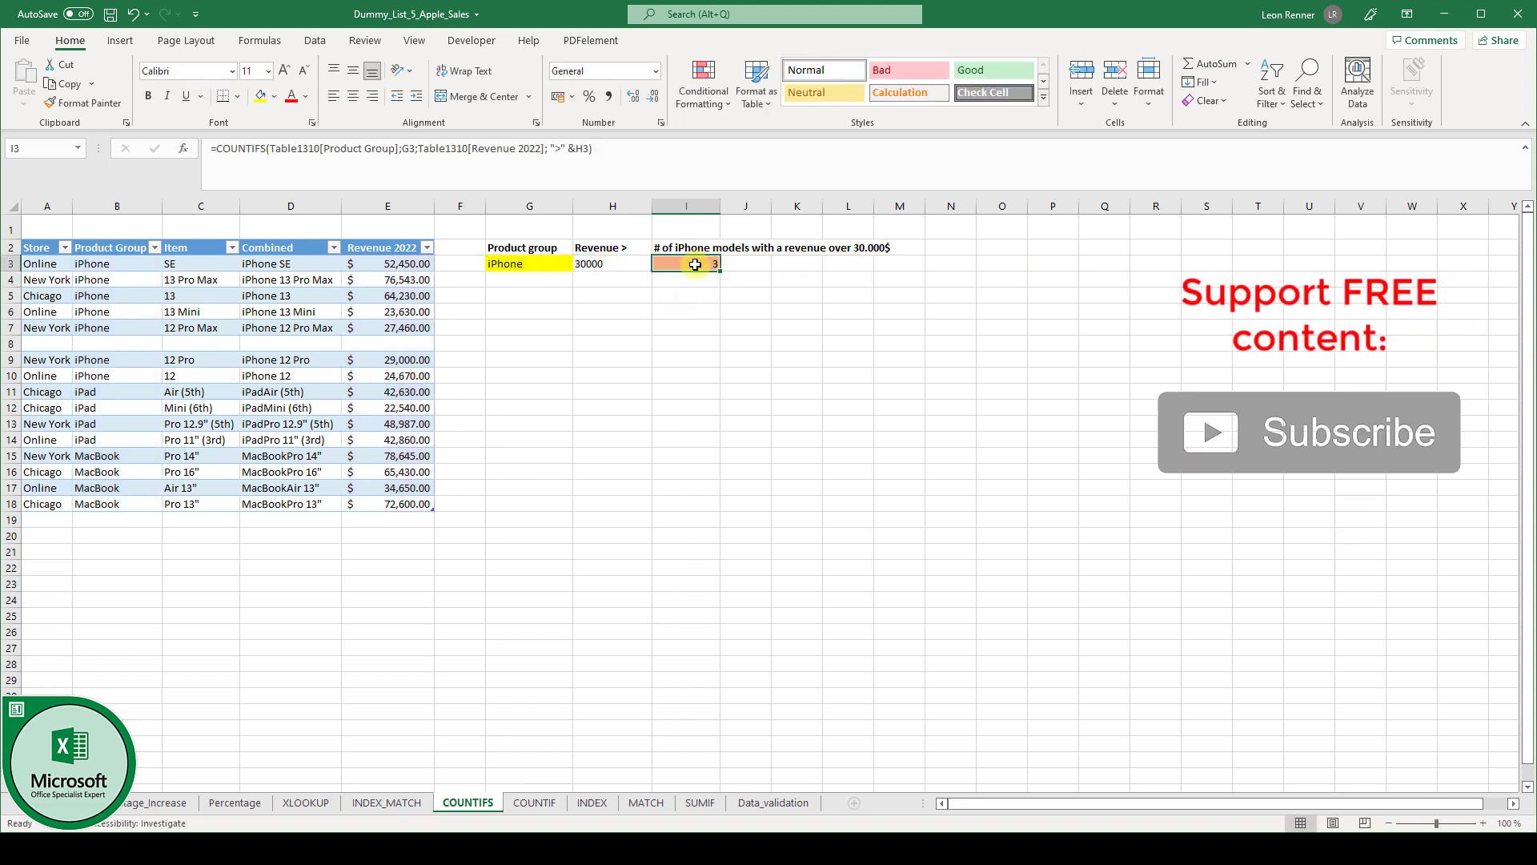
click(535, 265)
click(617, 267)
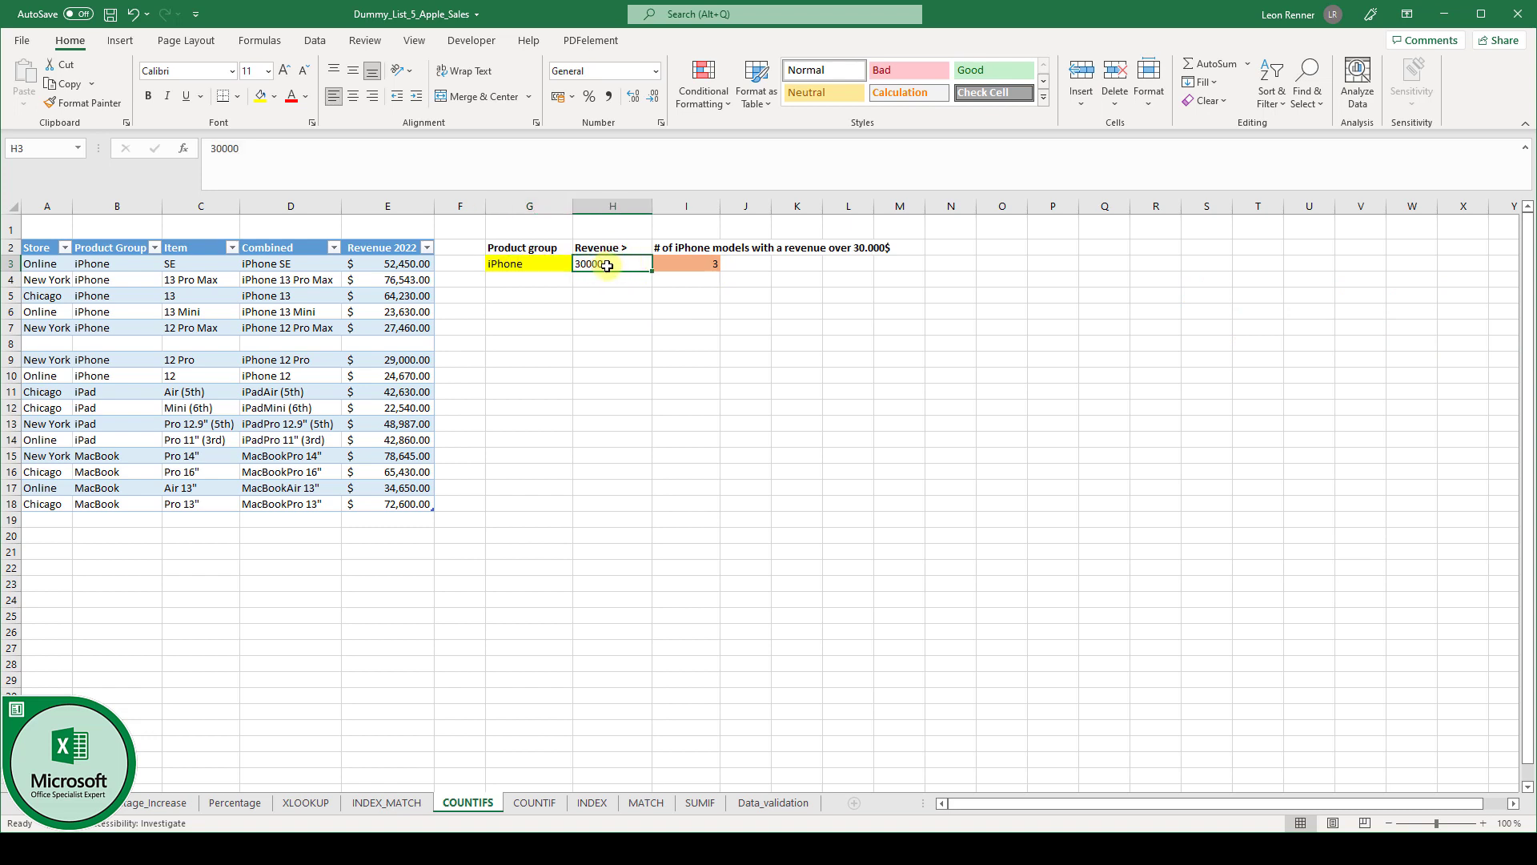
click(675, 268)
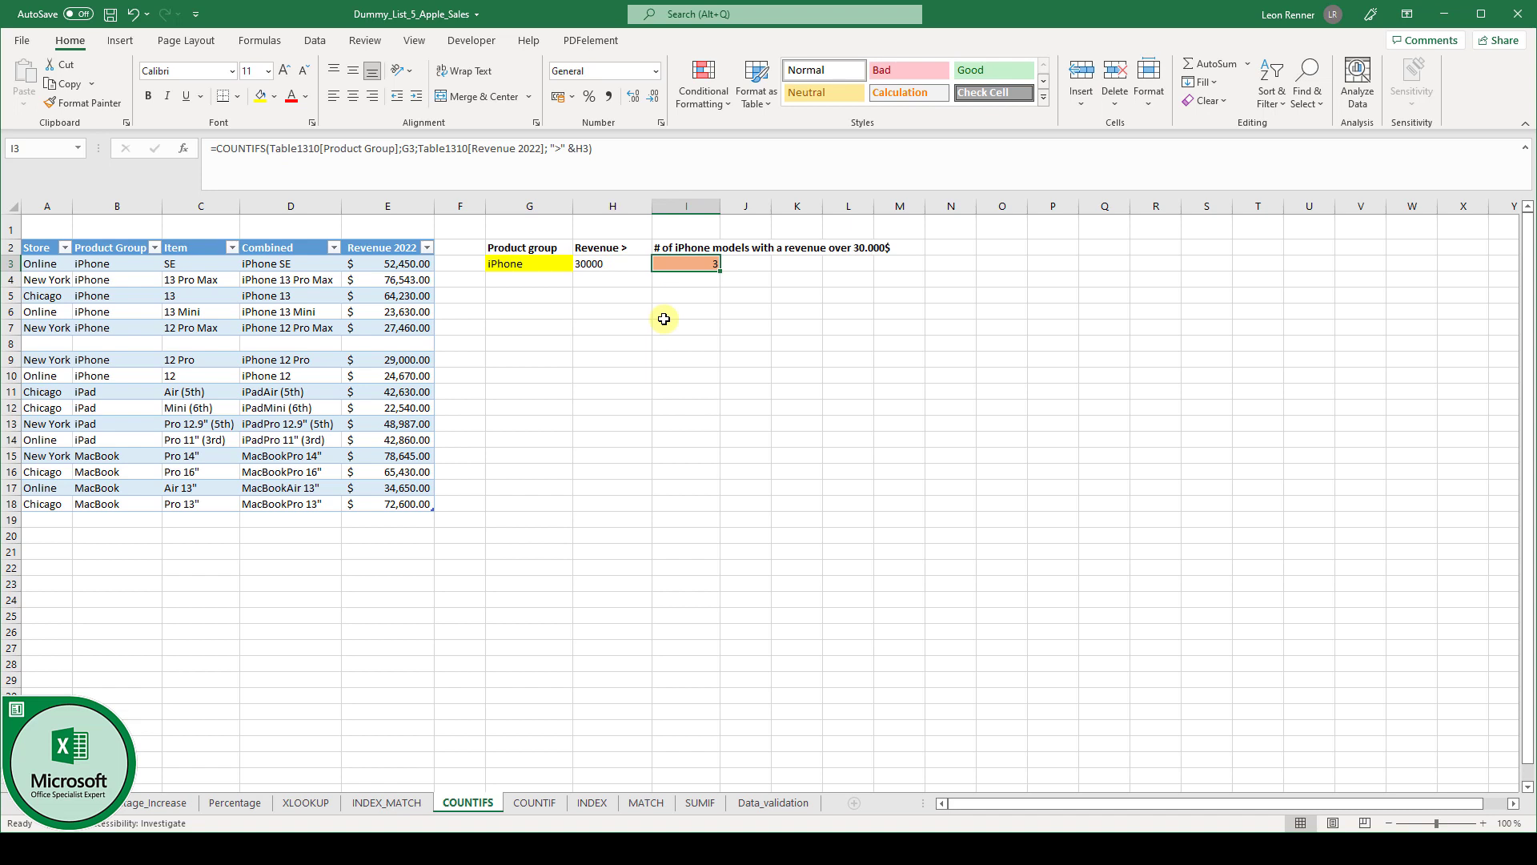
click(345, 149)
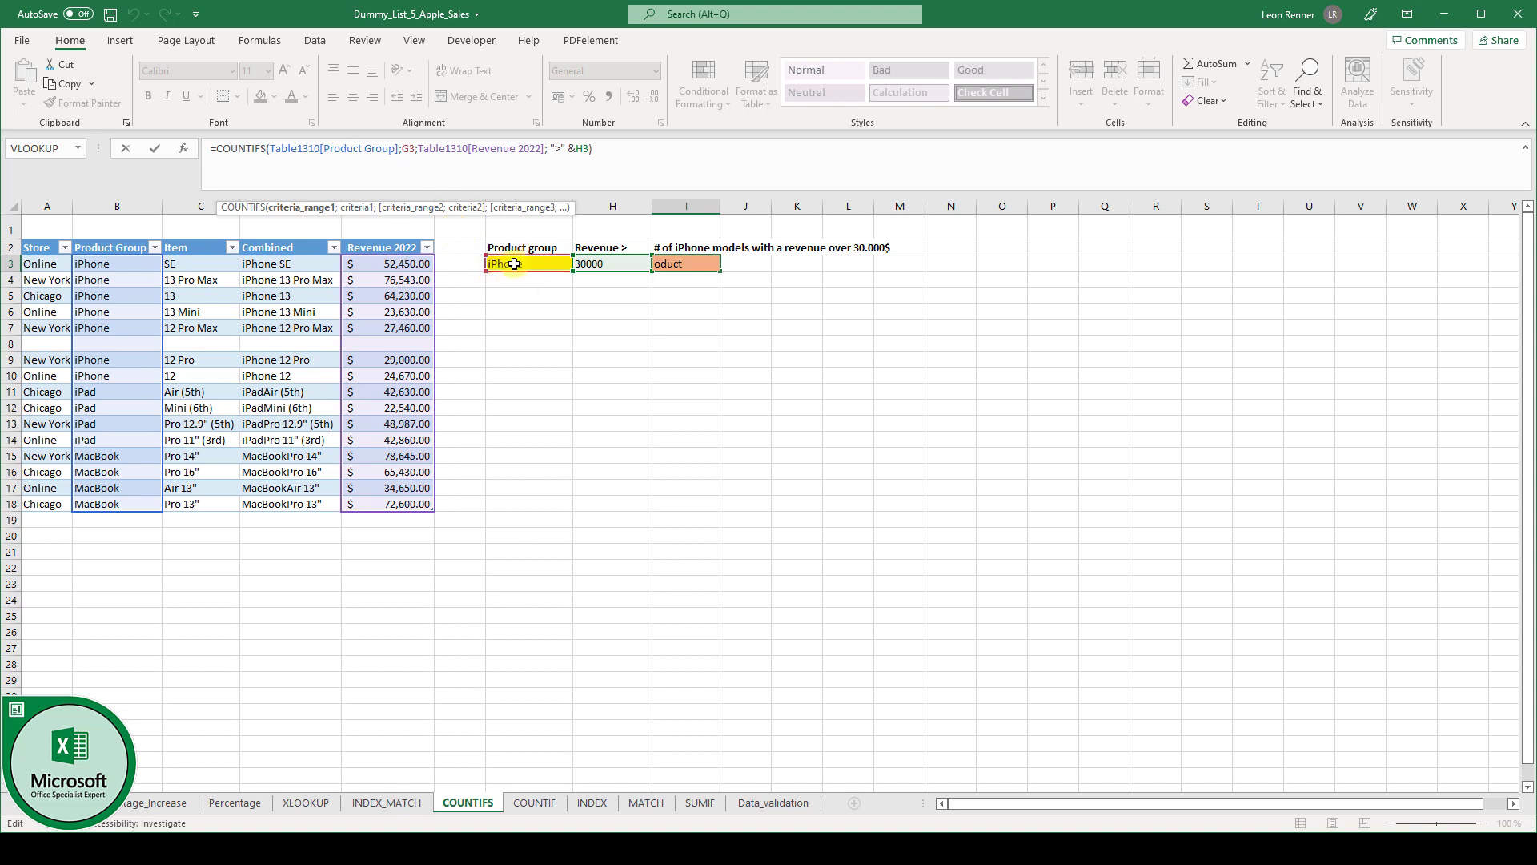
click(454, 150)
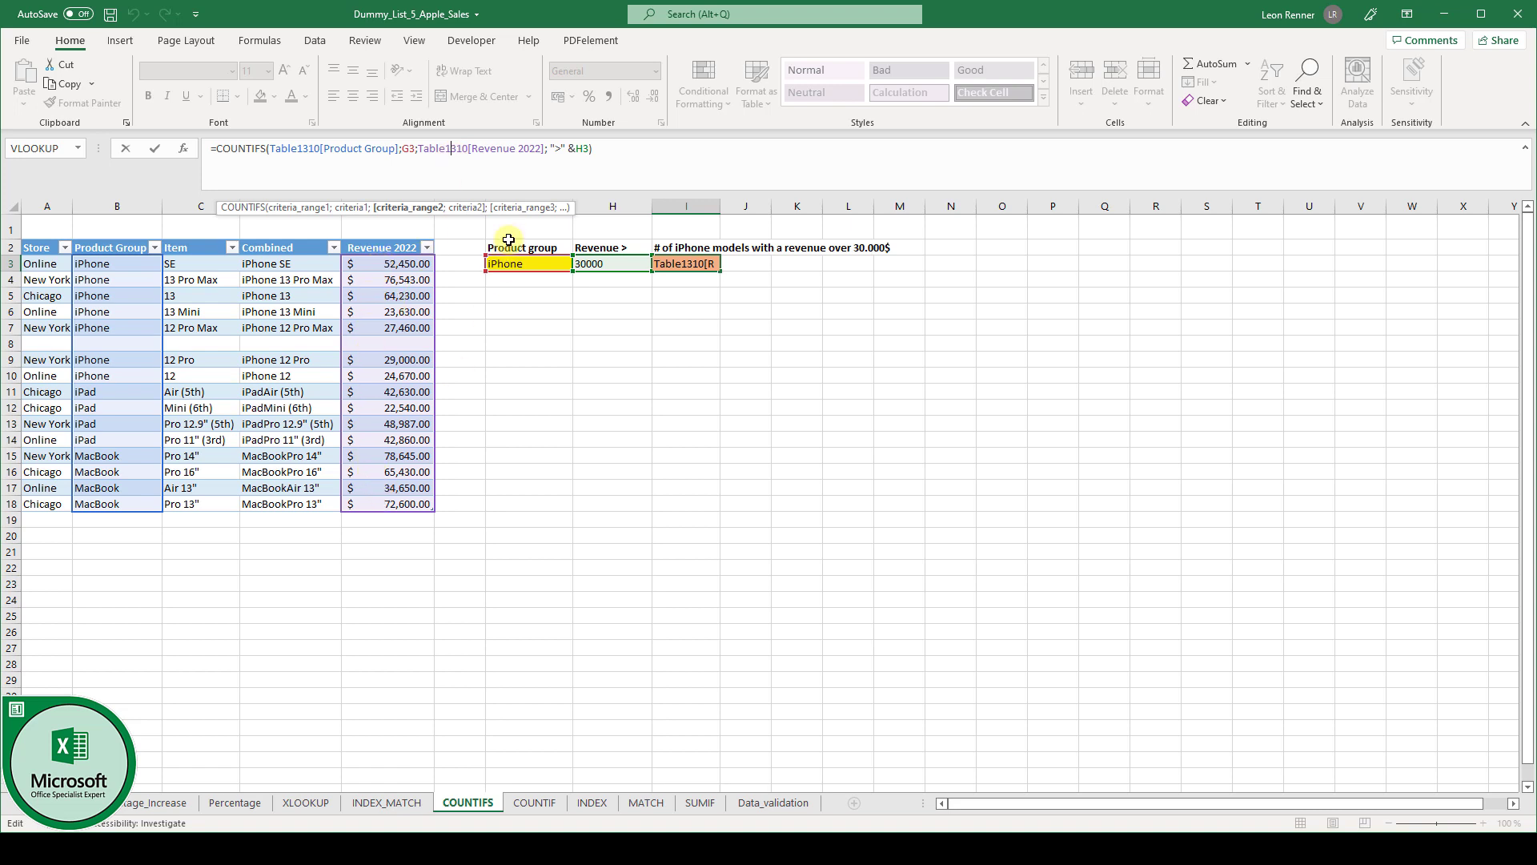
click(574, 149)
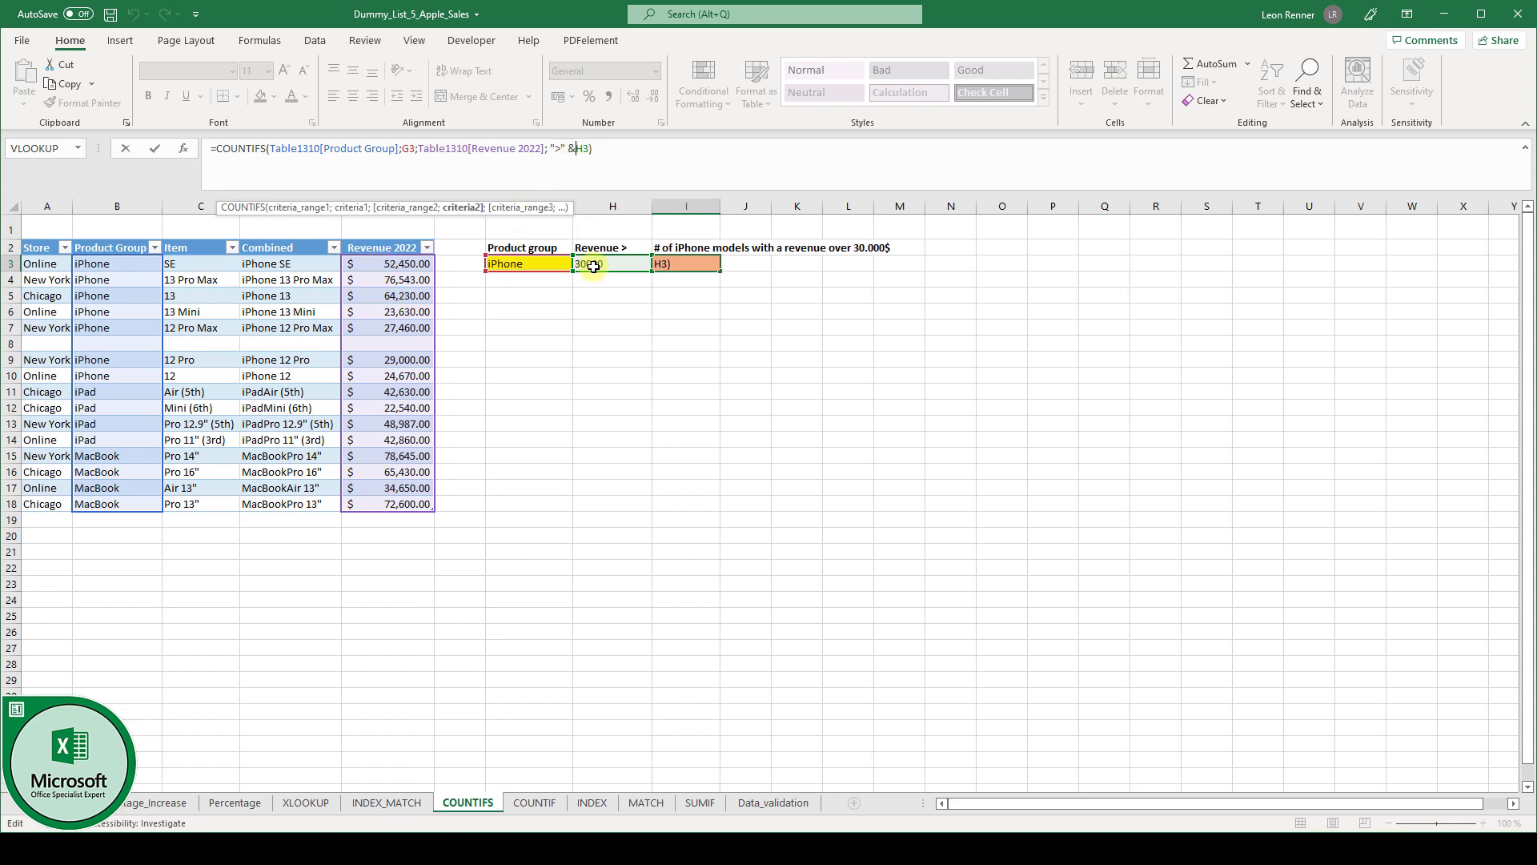
key(ctrl+Return)
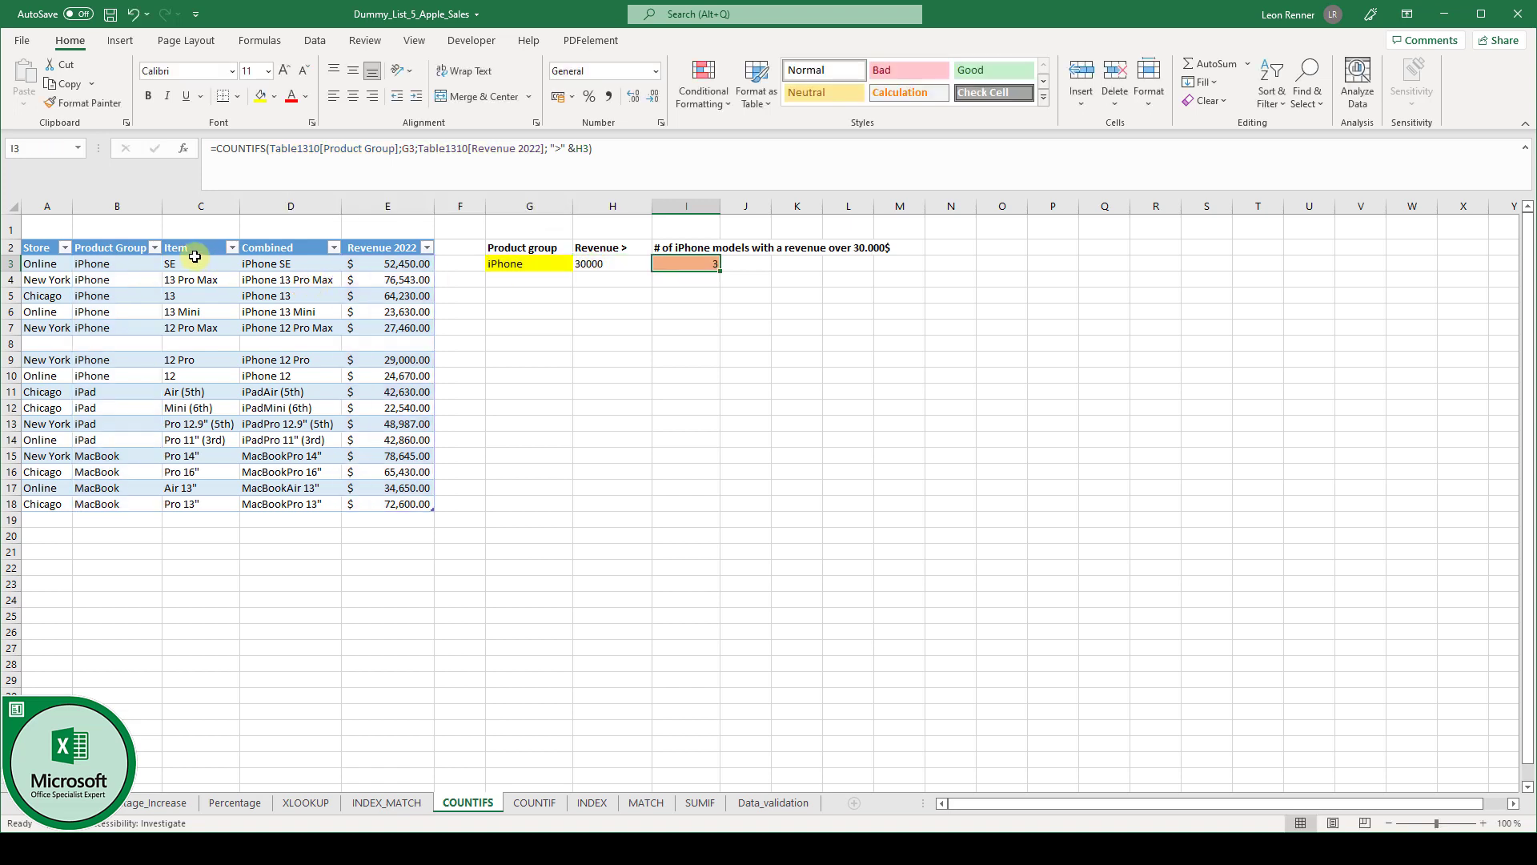
Filter the table's Product Group column to show only iPhone.
click(155, 249)
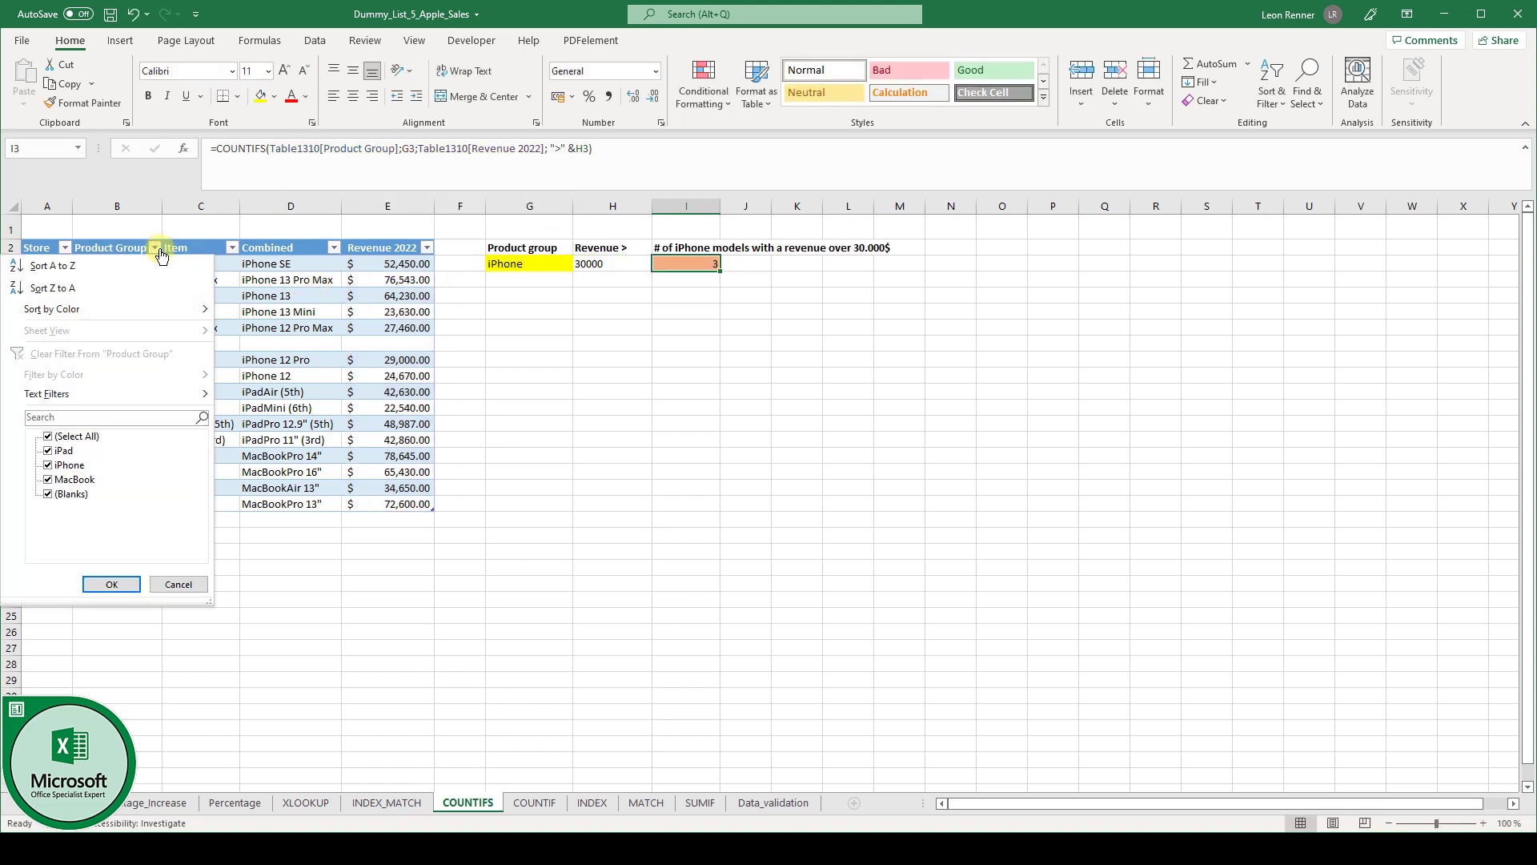
click(48, 437)
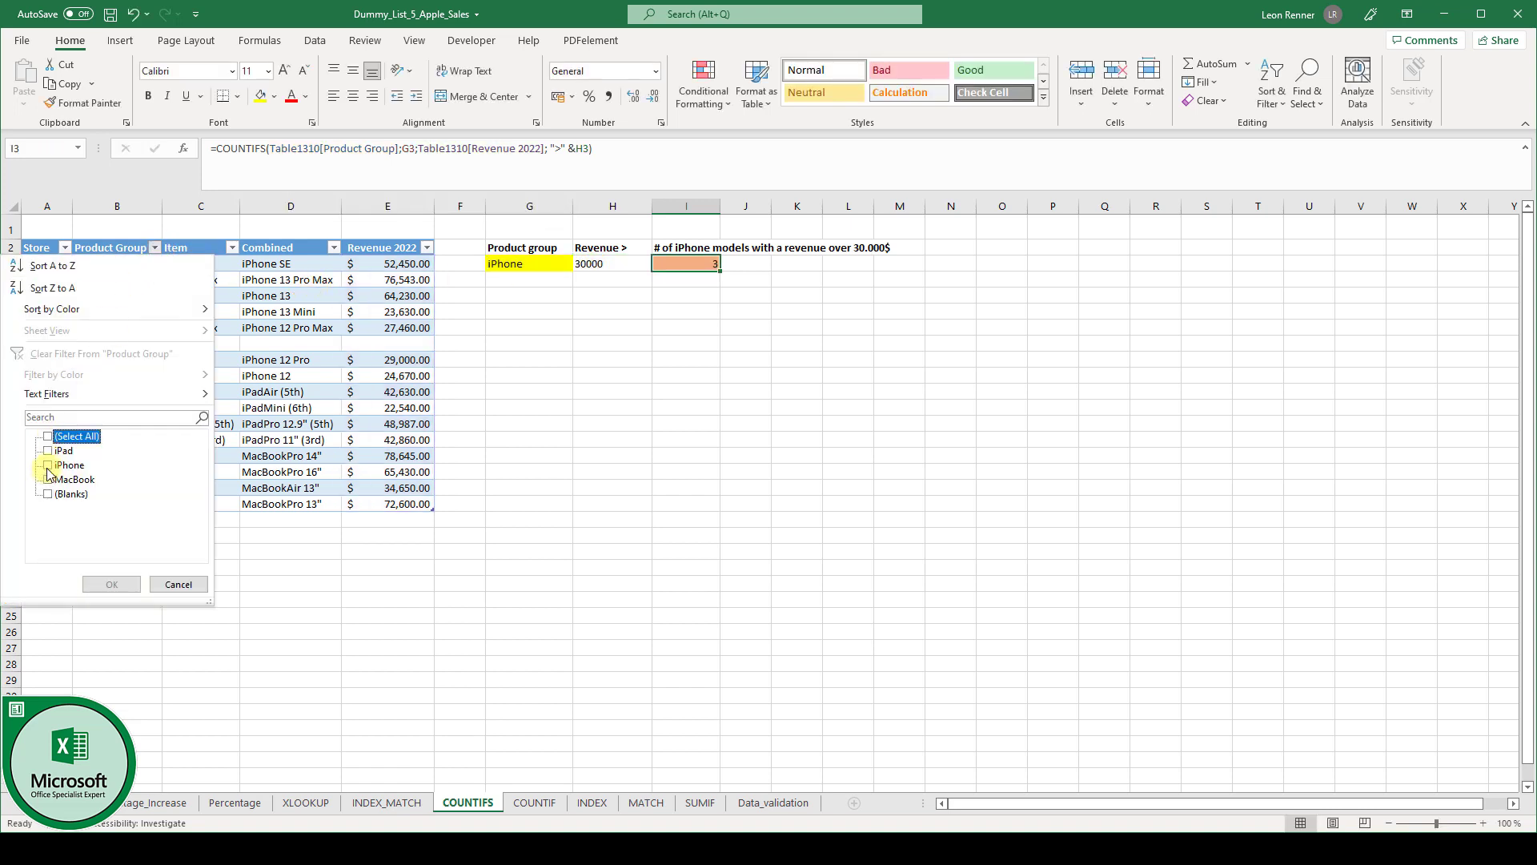
click(48, 466)
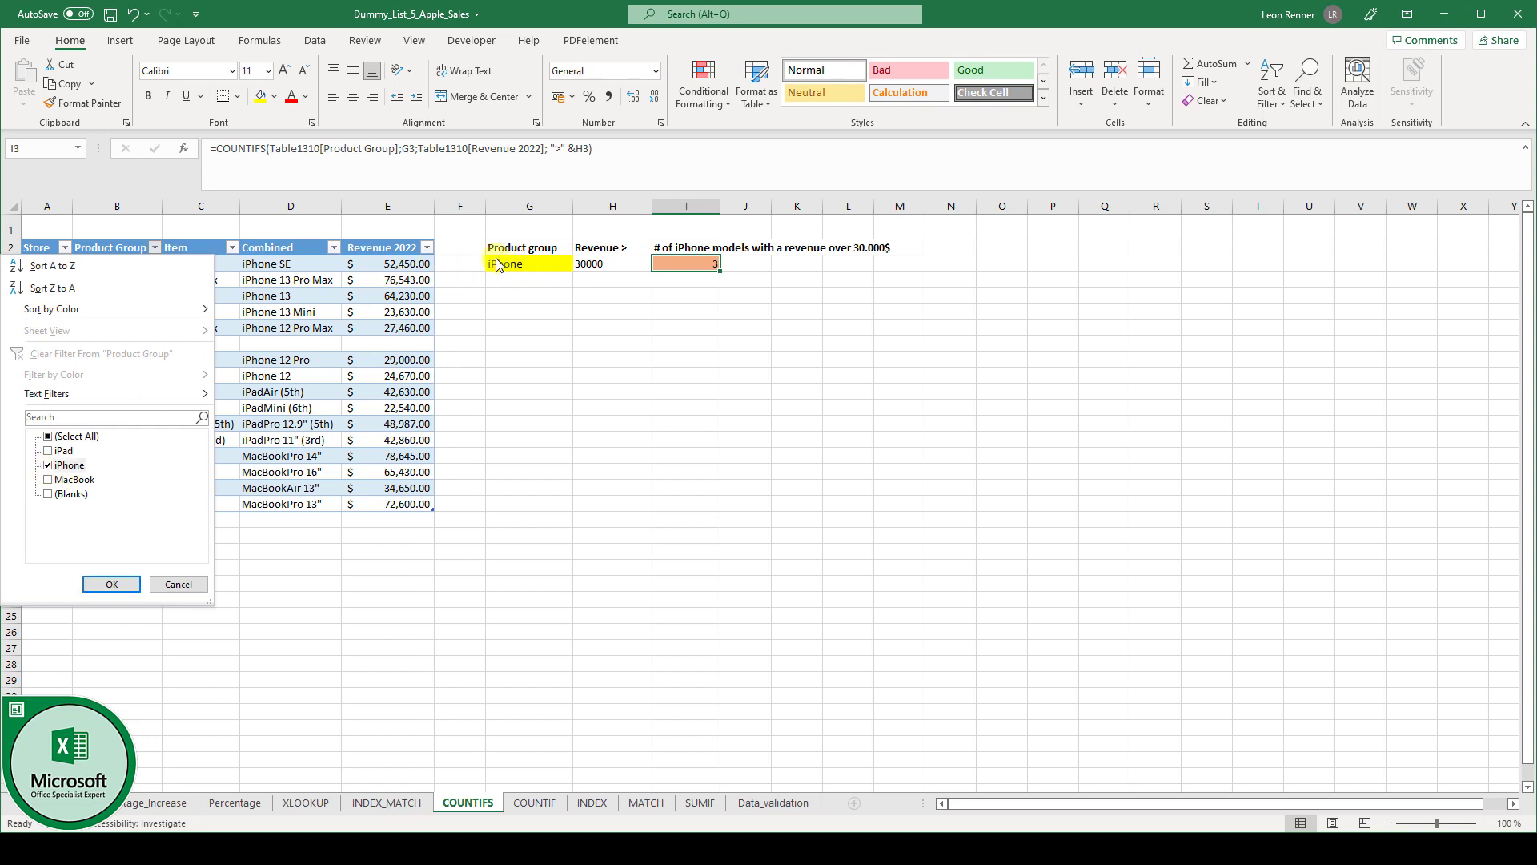
click(111, 584)
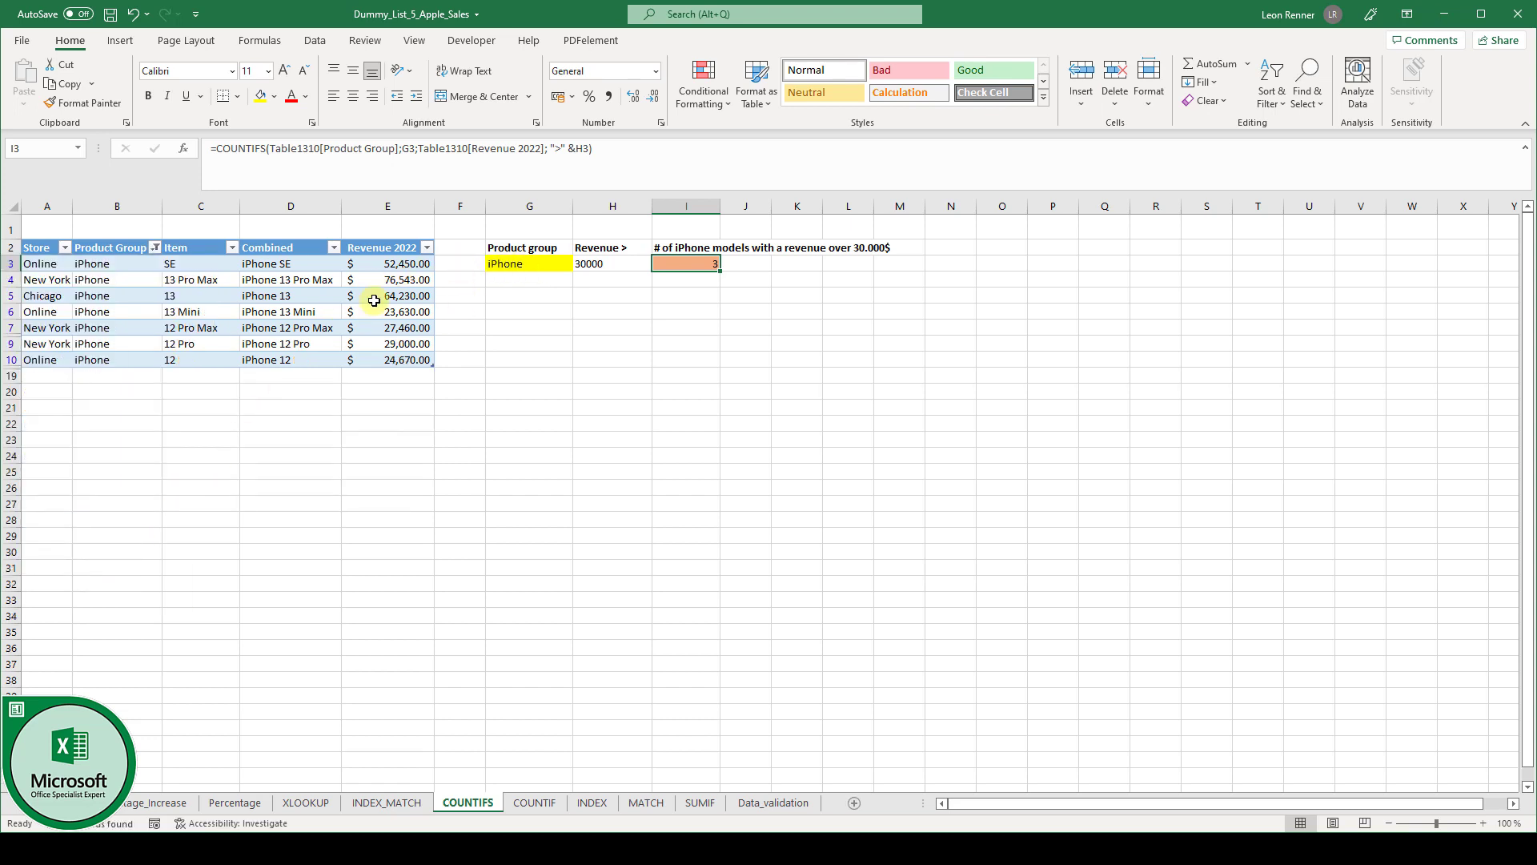
Filter the Revenue 2022 column to values greater than 30000 and select I3 to compare the count.
click(428, 249)
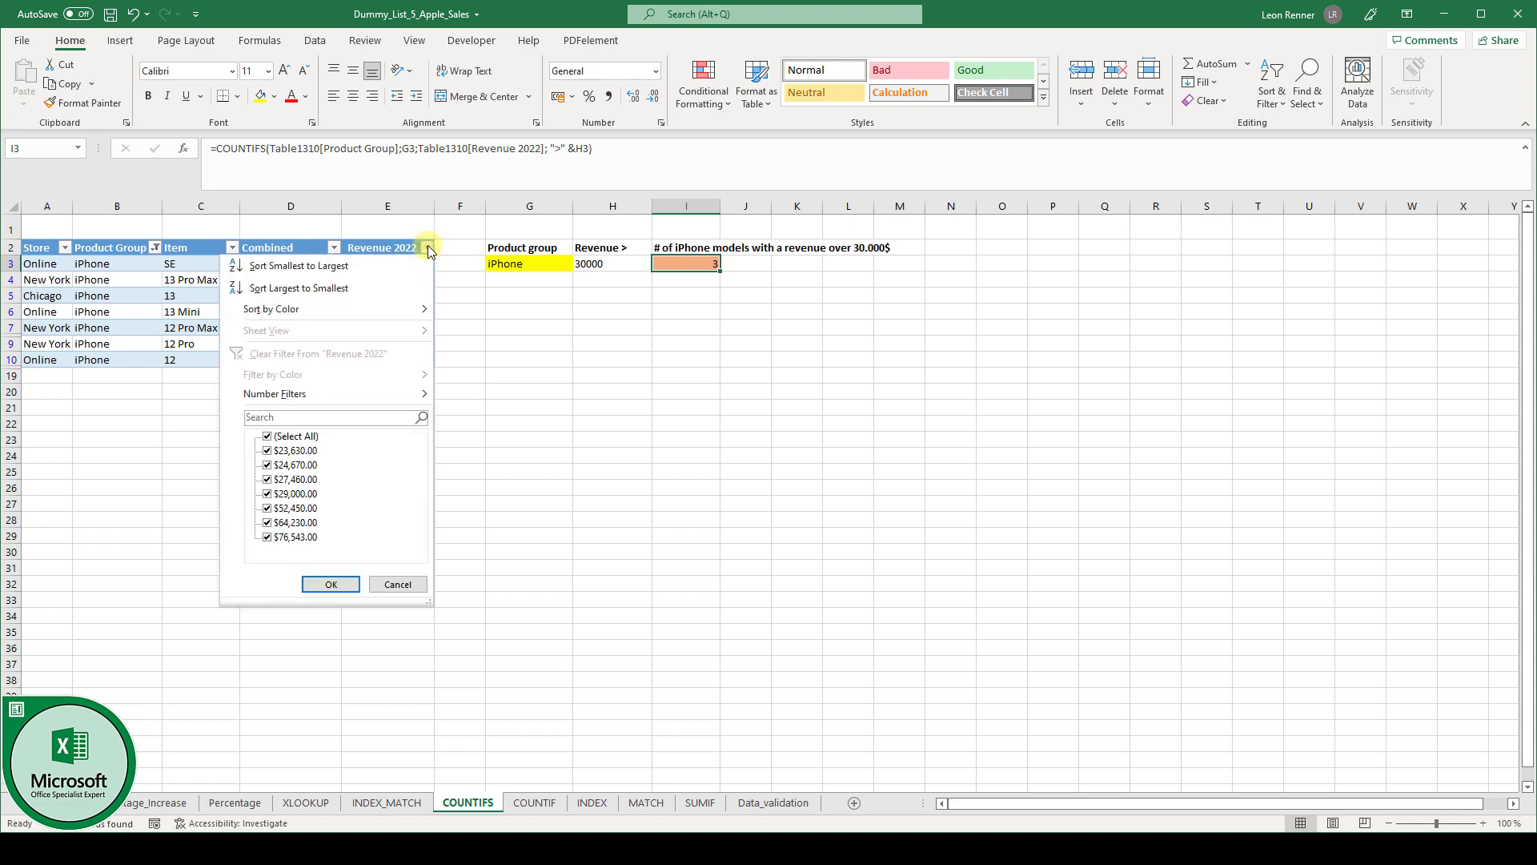
click(268, 436)
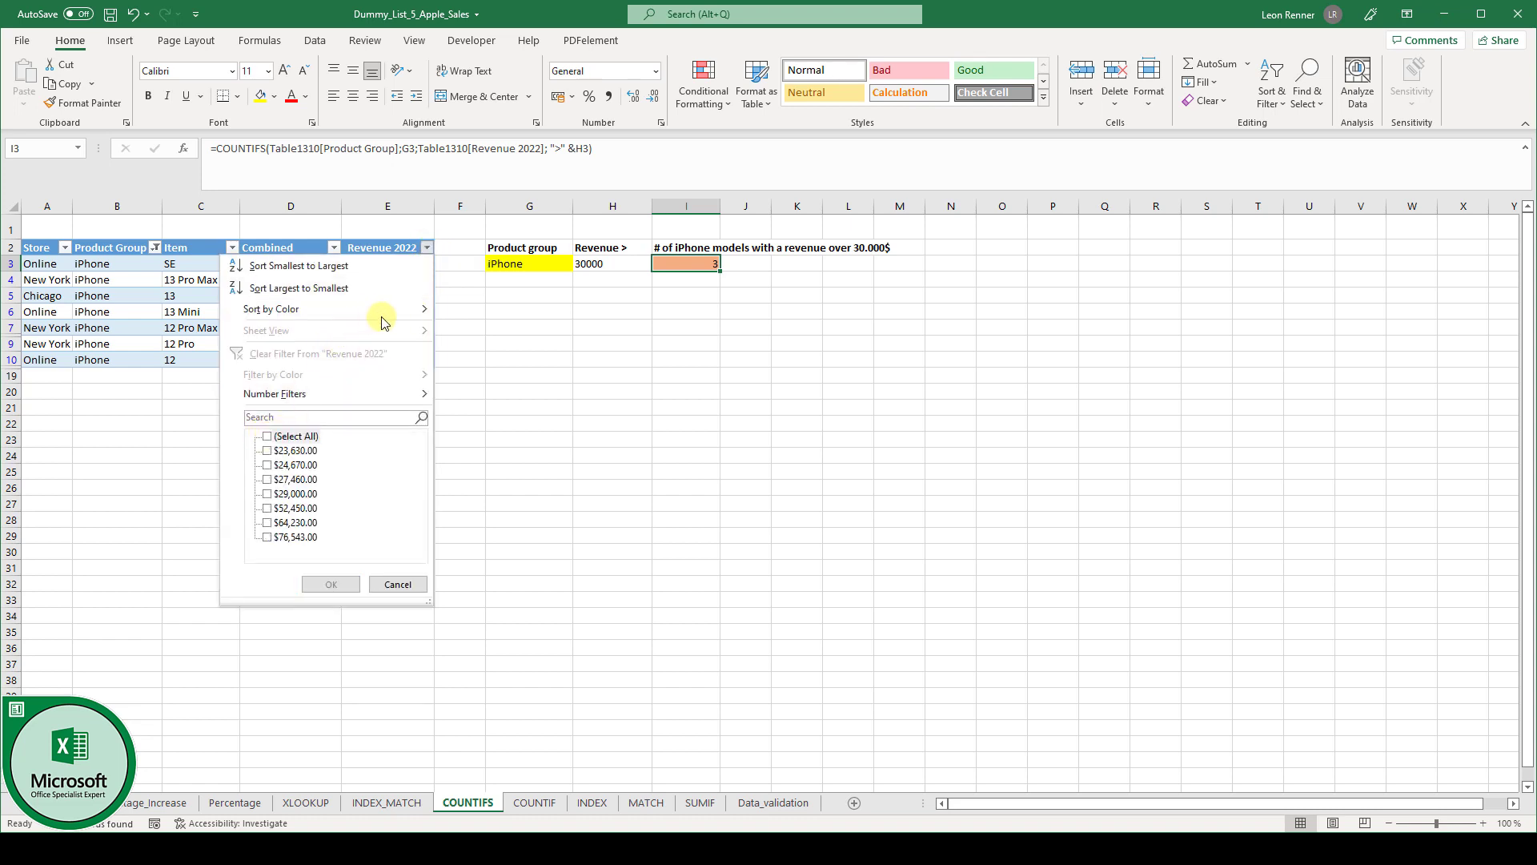
mouse_move(401, 395)
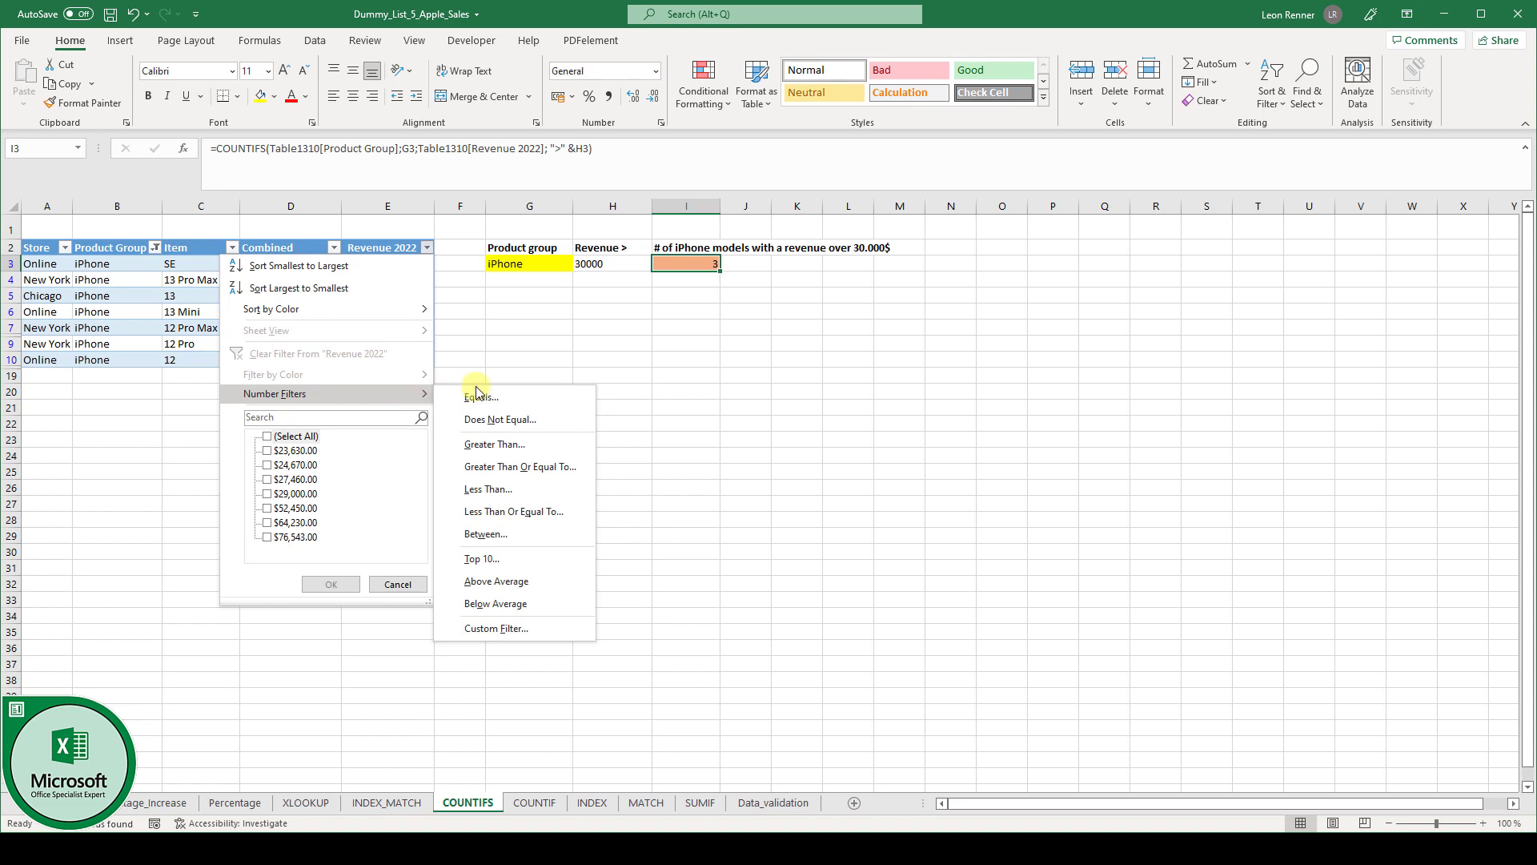
click(504, 444)
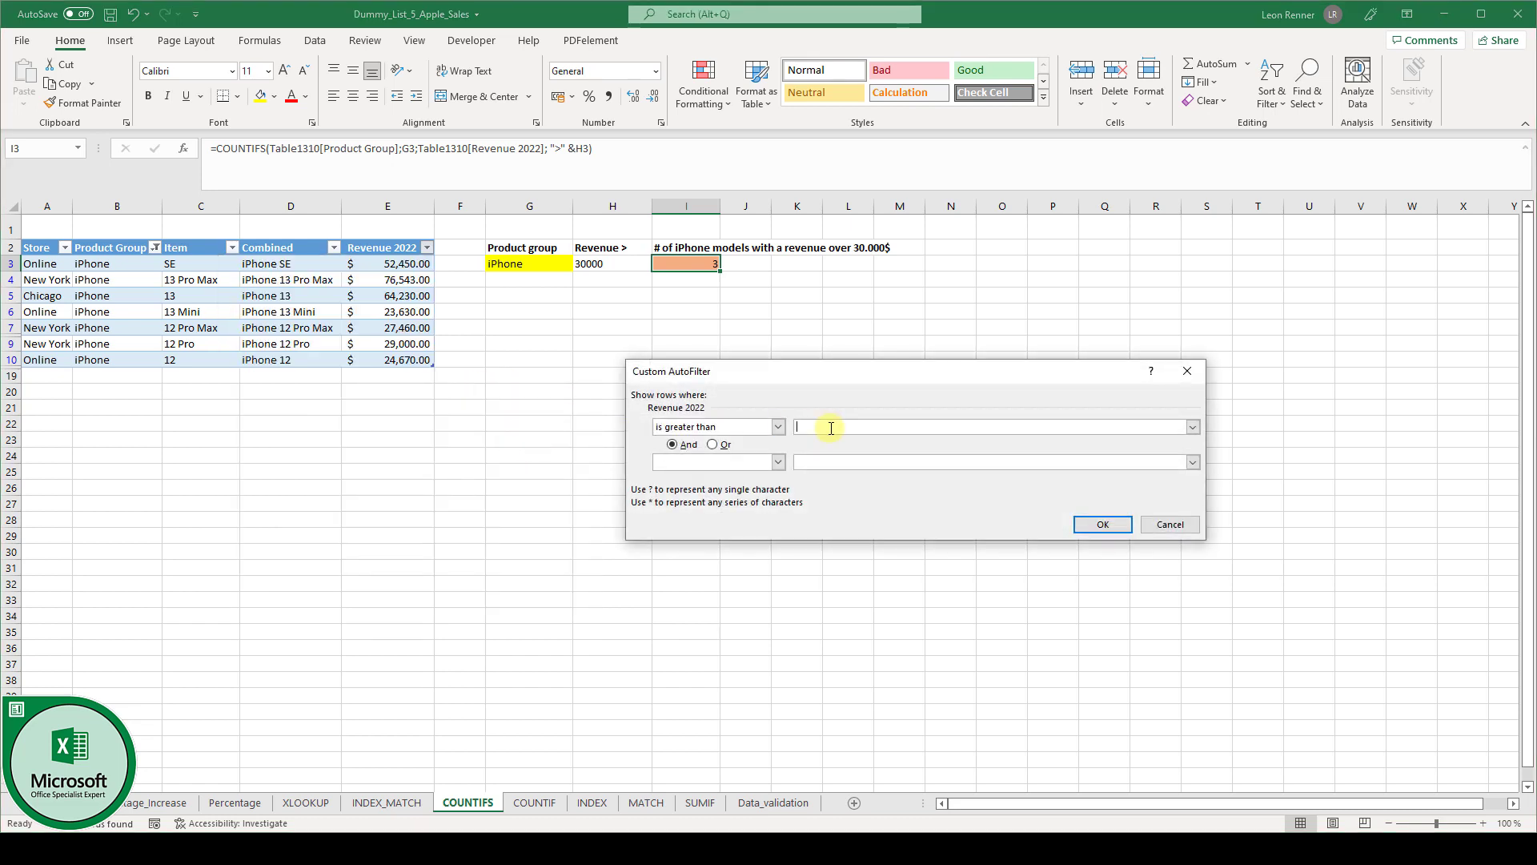
text(30000)
click(1097, 524)
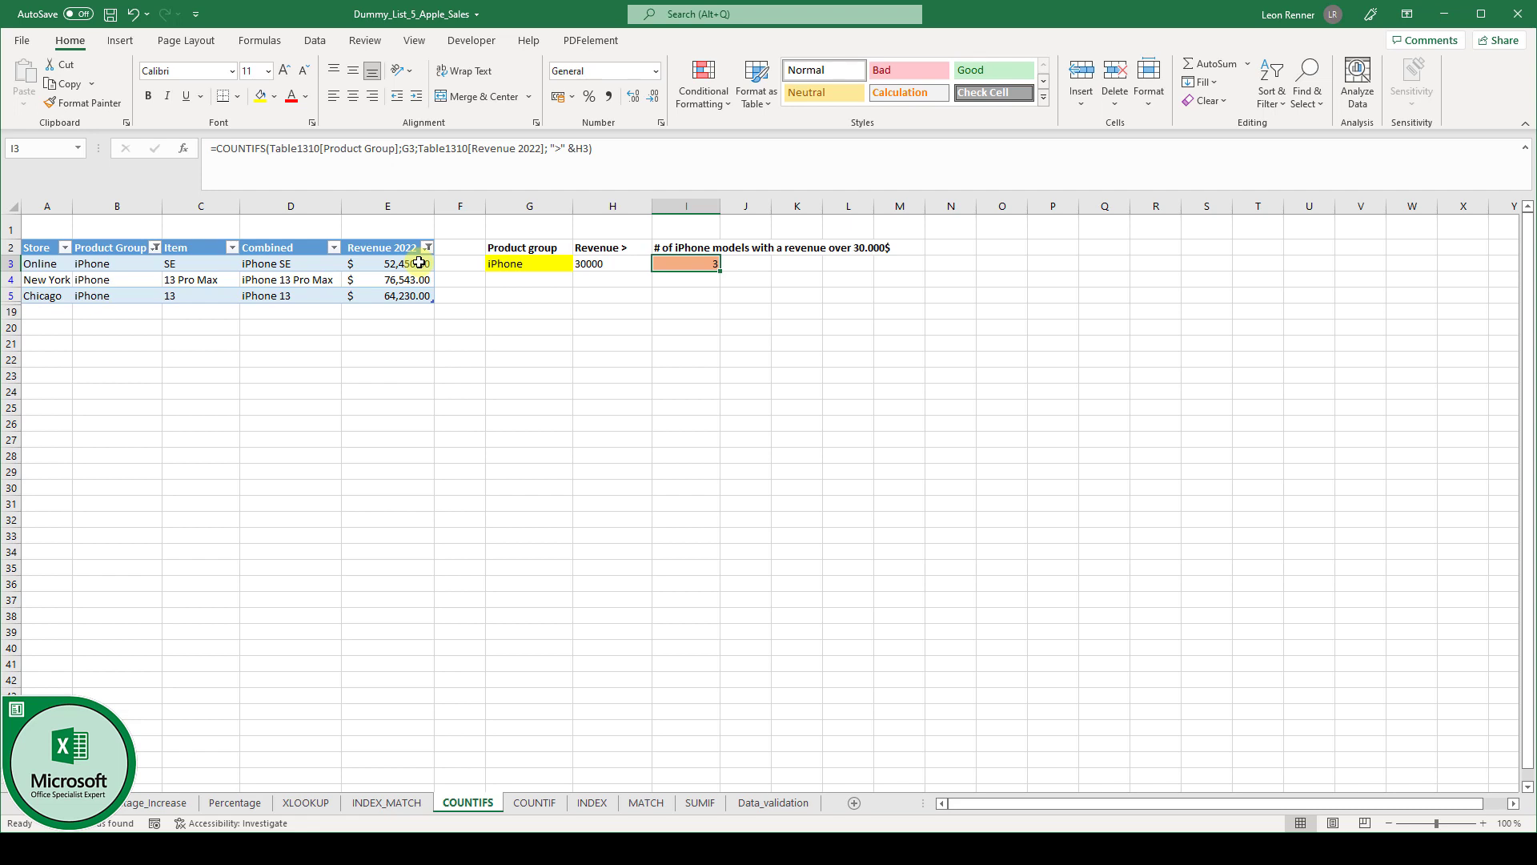
click(687, 282)
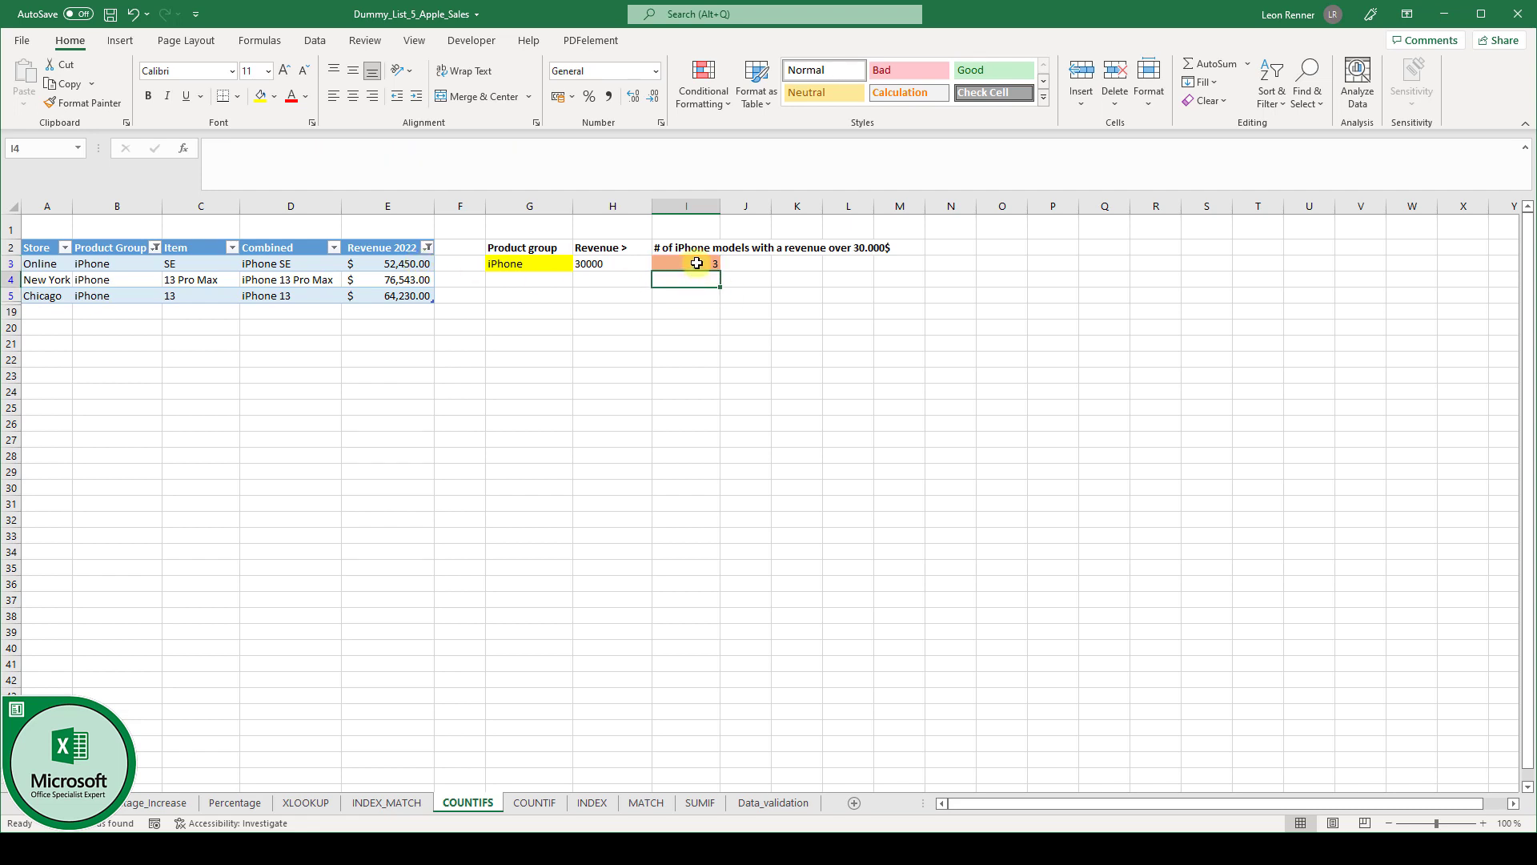
click(686, 264)
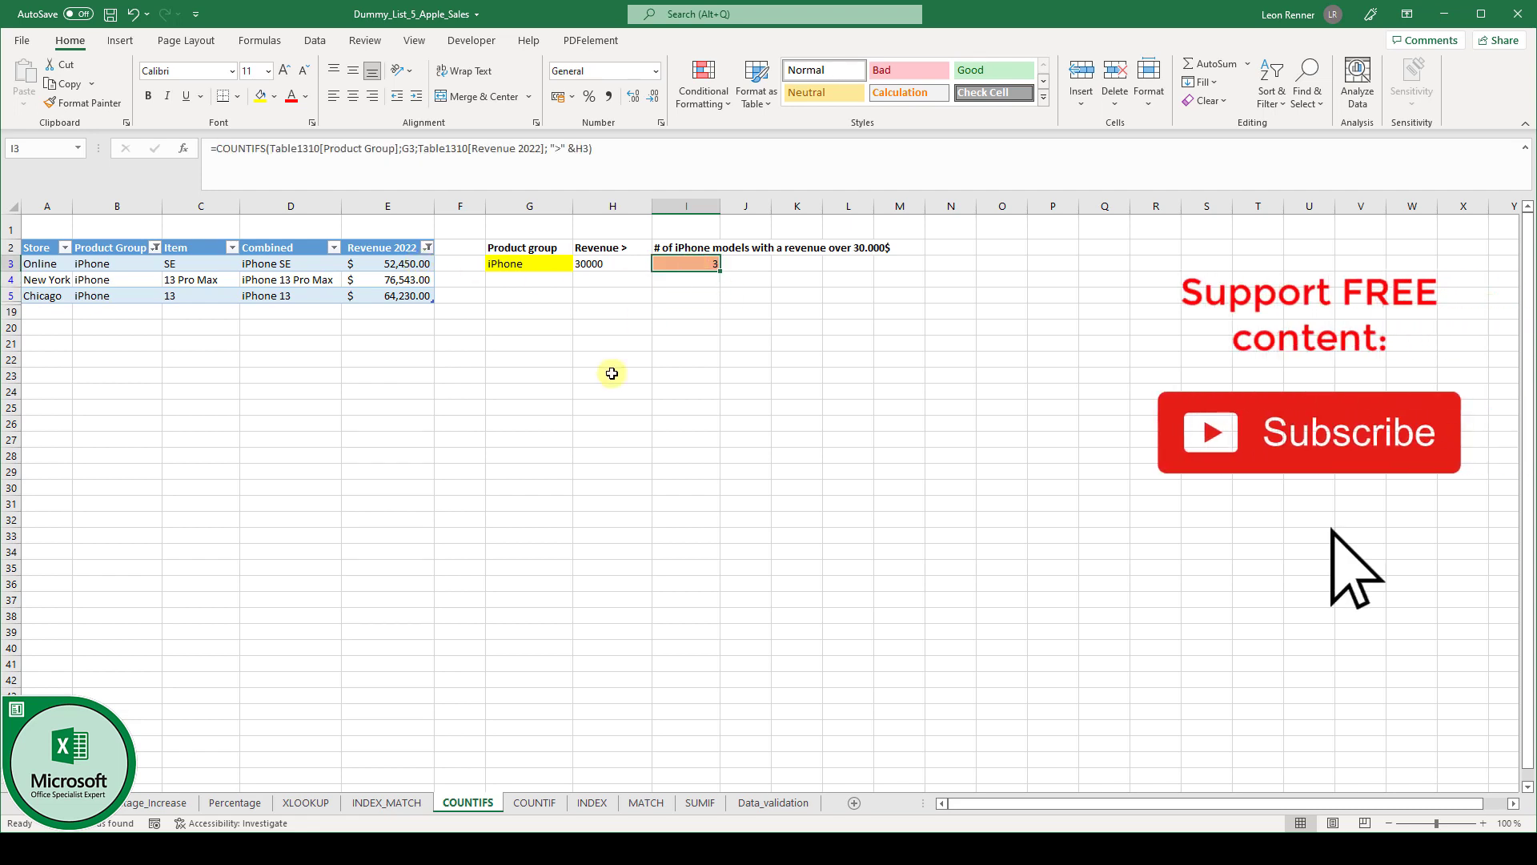